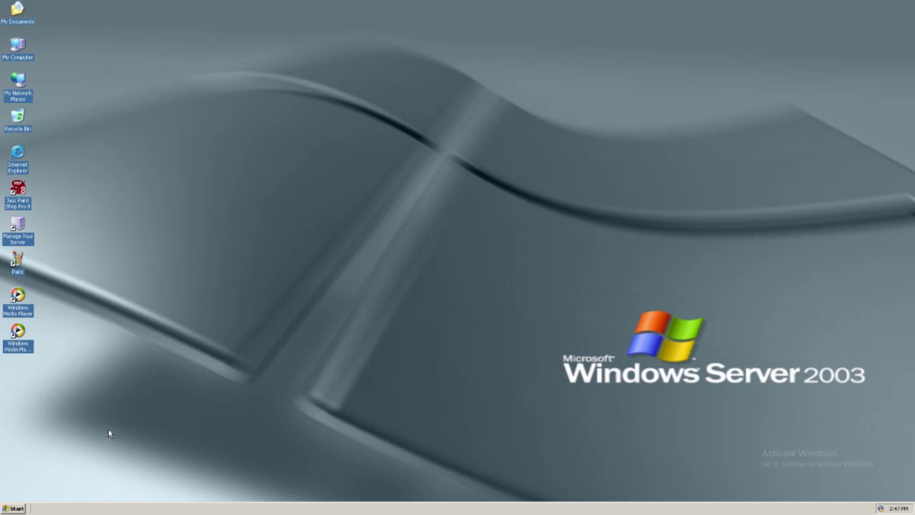
Start adding a role from Manage Your Server and choose the File server role in the configuration wizard.
{"action": "double_click", "coordinate": [19, 230]}
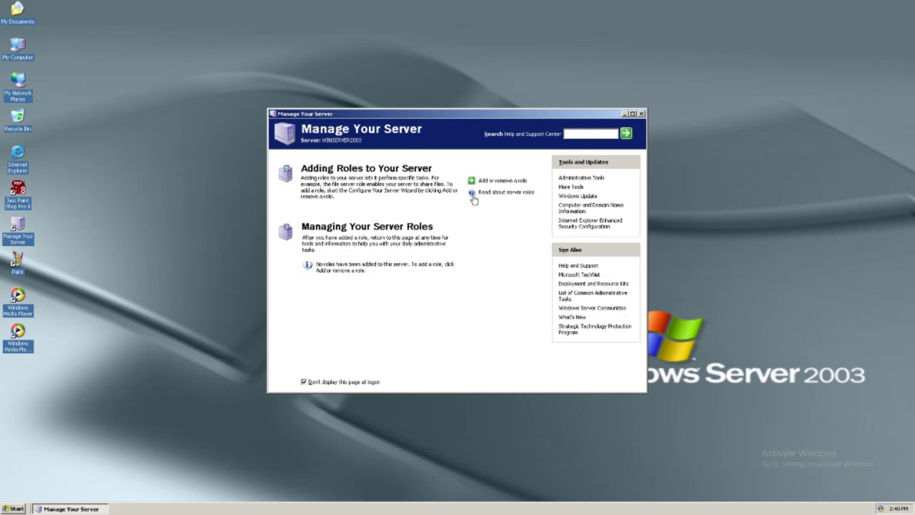
{"action": "left_click", "coordinate": [486, 182]}
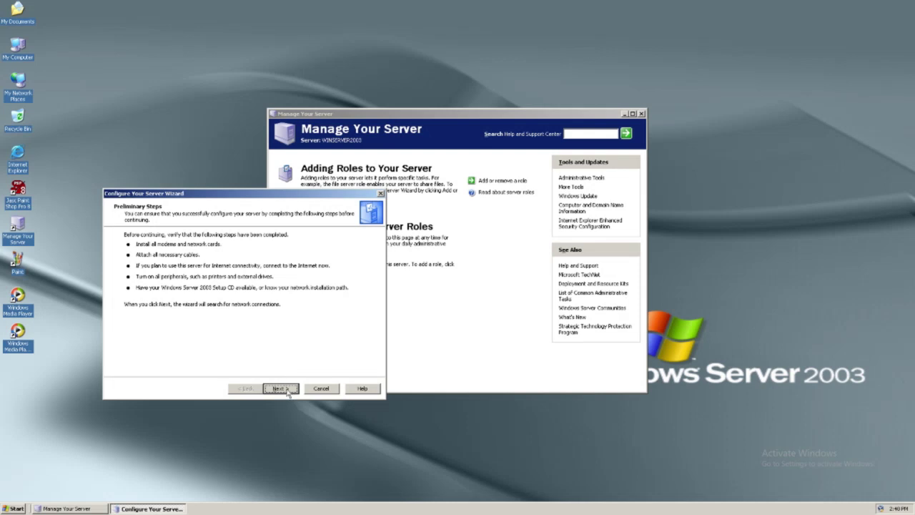
{"action": "left_click", "coordinate": [281, 390]}
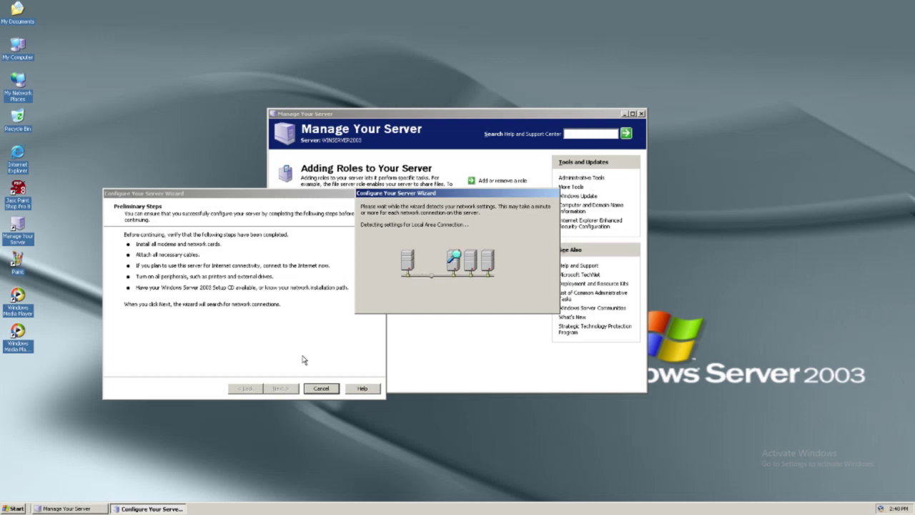
{"action": "left_click", "coordinate": [232, 260]}
{"action": "left_click", "coordinate": [233, 262]}
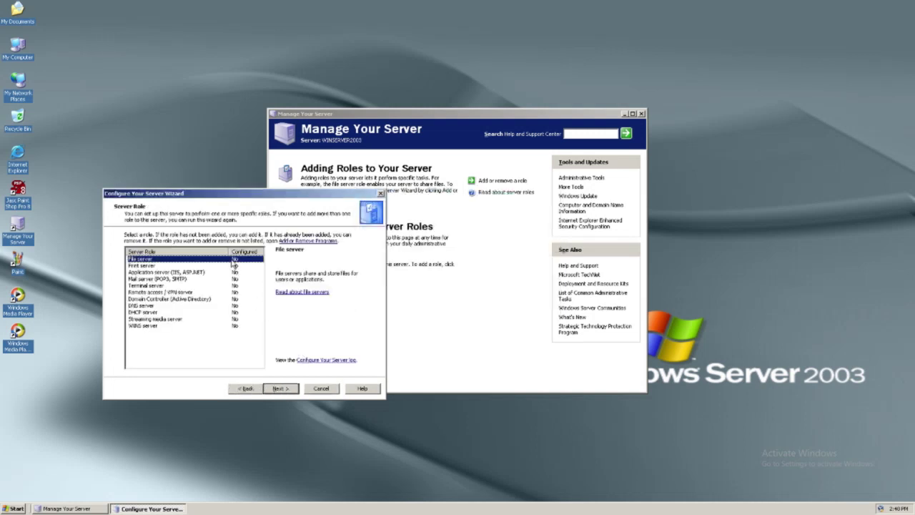
{"action": "left_click", "coordinate": [283, 393]}
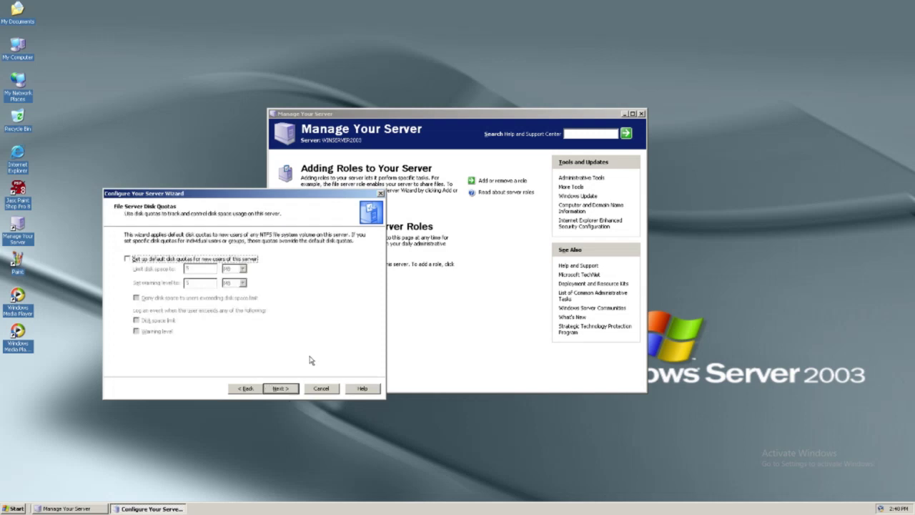
Enable default disk quotas for new users of the server and limit their disk space to 1 MB.
{"action": "left_click", "coordinate": [129, 259]}
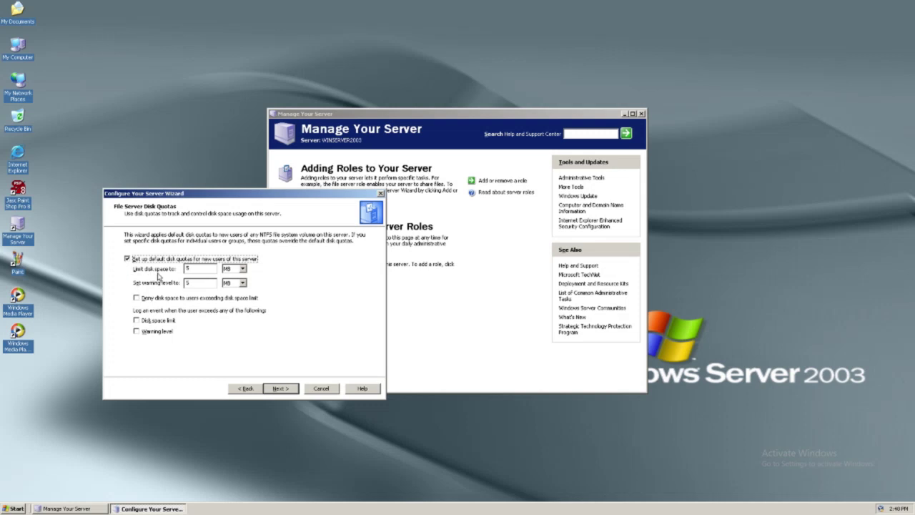
{"action": "left_click", "coordinate": [189, 269]}
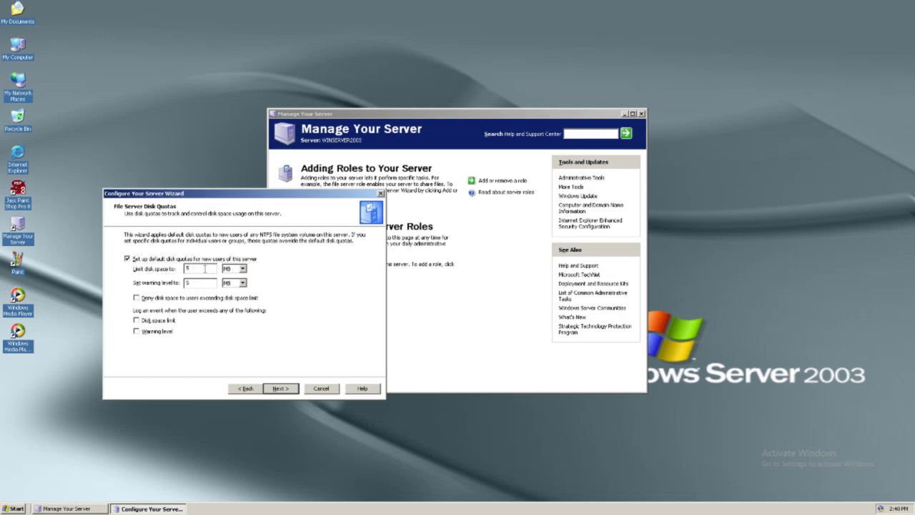
{"action": "key", "text": "BackSpace"}
{"action": "type", "text": "1"}
{"action": "left_click", "coordinate": [193, 283]}
{"action": "left_click_drag", "start_coordinate": [185, 283], "coordinate": [206, 284]}
Deny space to users over the limit, log both disk space limit and warning level events, and accept a 1 MB warning level.
{"action": "left_click", "coordinate": [138, 322]}
{"action": "left_click", "coordinate": [136, 332]}
{"action": "left_click", "coordinate": [138, 299]}
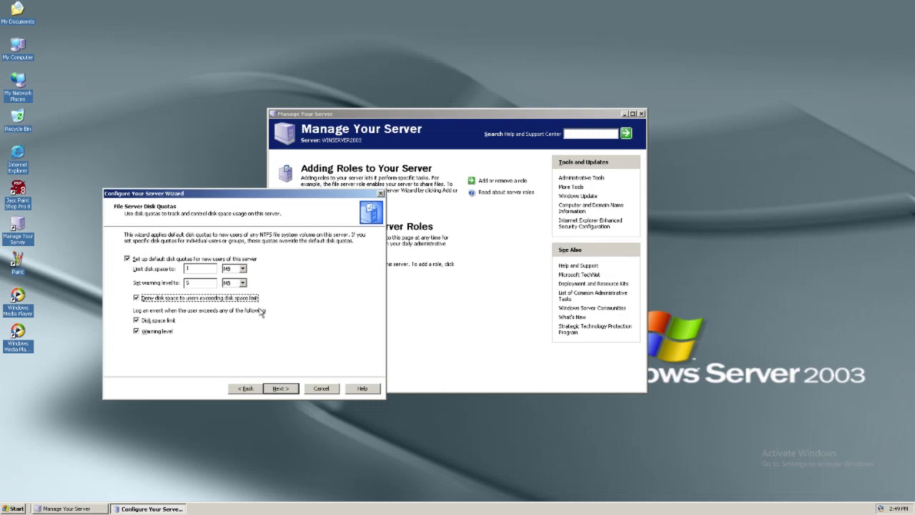
{"action": "left_click", "coordinate": [281, 390]}
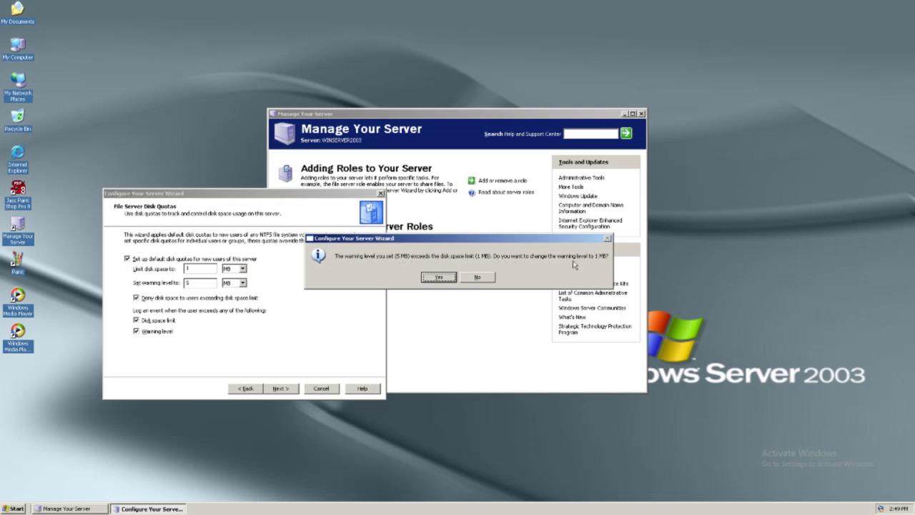
{"action": "left_click", "coordinate": [438, 276]}
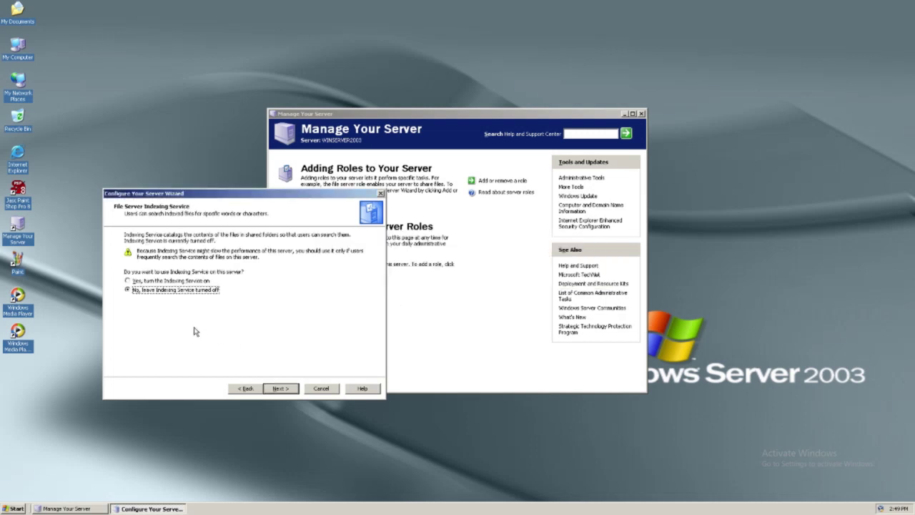
Turn the Indexing Service on and apply the summarized file server selections.
{"action": "left_click", "coordinate": [166, 283]}
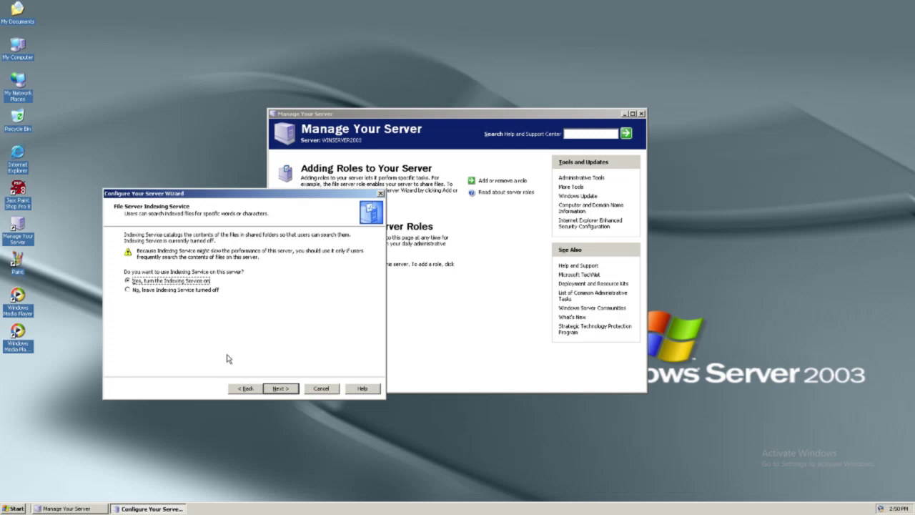
{"action": "left_click", "coordinate": [281, 388]}
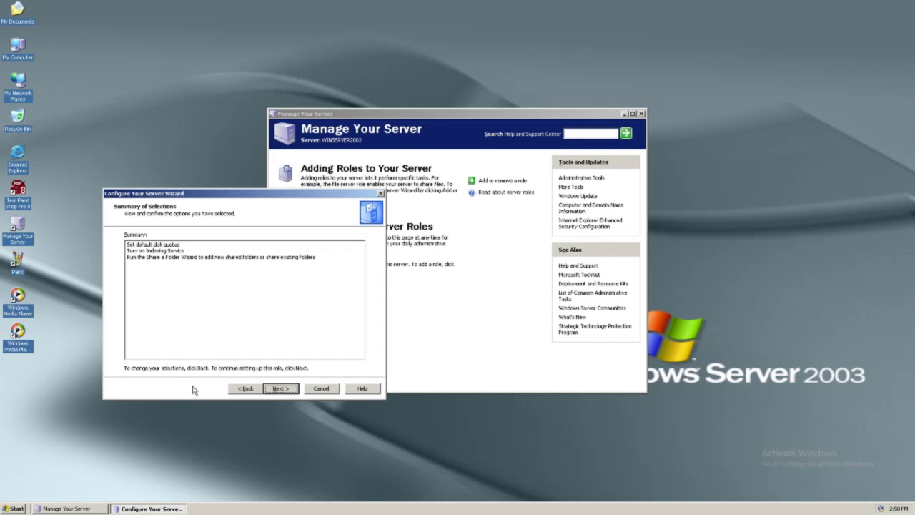
{"action": "left_click", "coordinate": [285, 390]}
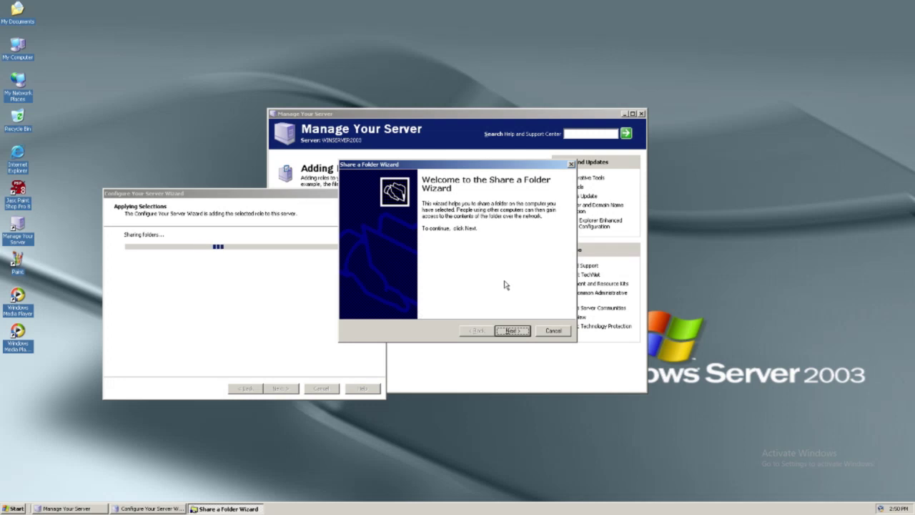
Select the existing C:\Share folder as the folder to share.
{"action": "left_click", "coordinate": [513, 330]}
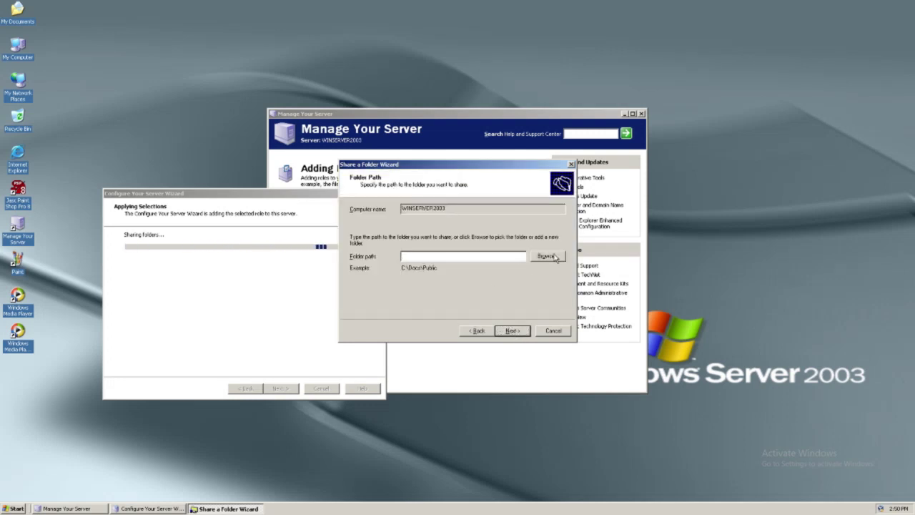
{"action": "left_click", "coordinate": [555, 258]}
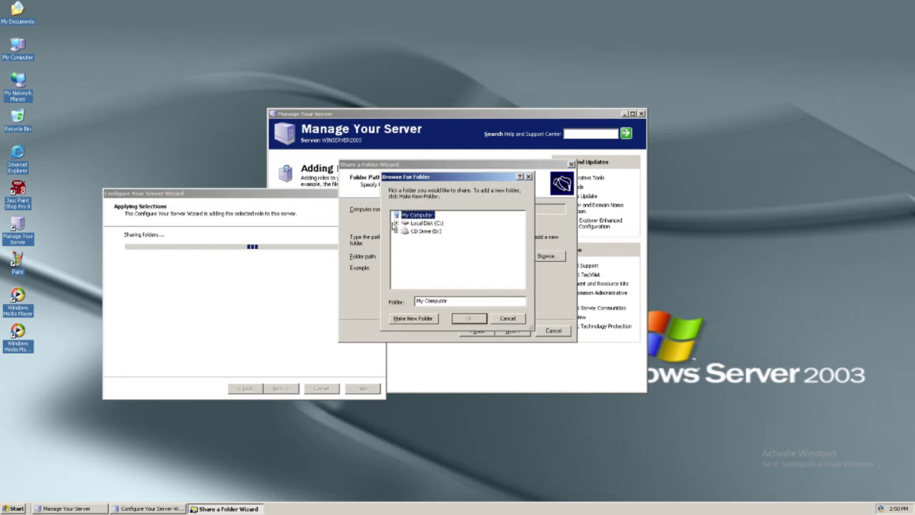
{"action": "left_click", "coordinate": [397, 223]}
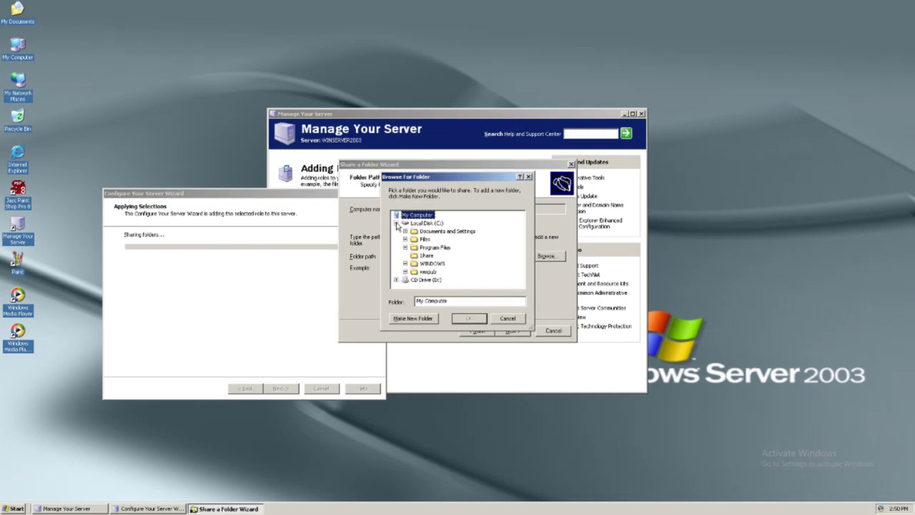
{"action": "left_click", "coordinate": [427, 256]}
{"action": "left_click", "coordinate": [468, 318]}
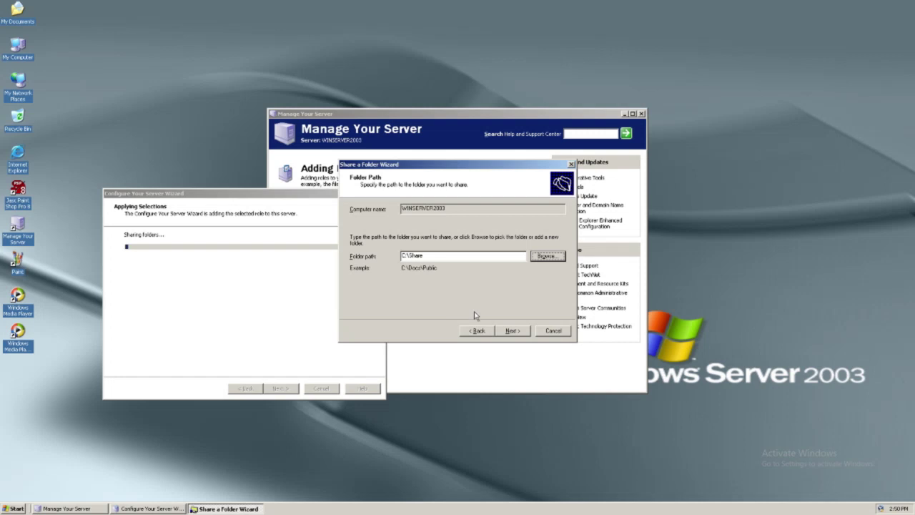
{"action": "left_click", "coordinate": [512, 331]}
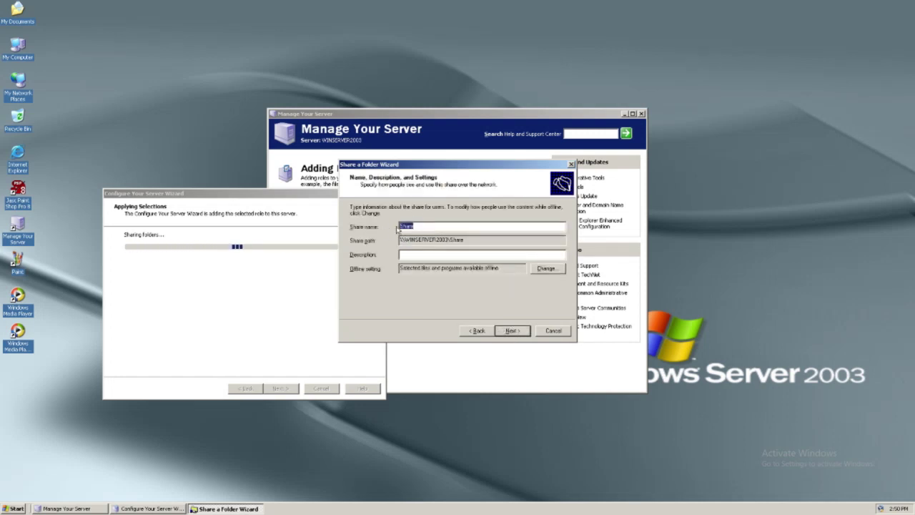
Describe the share as a folder for sharing documents and files, especially those of a named person who has a lot of files to share.
{"action": "left_click", "coordinate": [431, 255]}
{"action": "type", "text": "This is a share folder of which we will be us"}
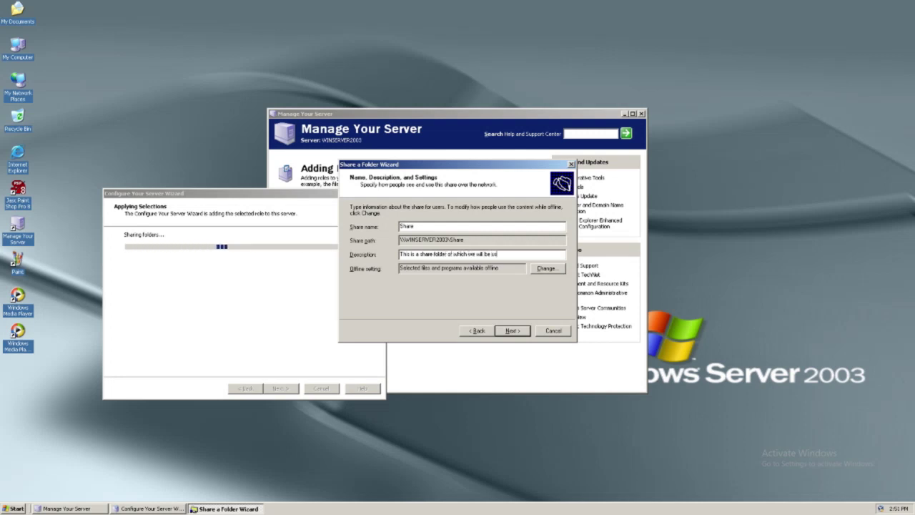
{"action": "type", "text": "ing for sharing documents and files"}
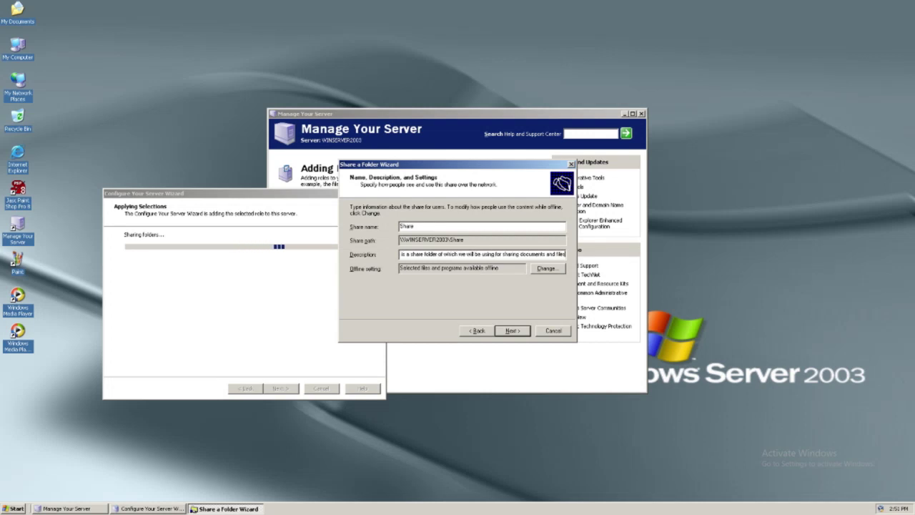
{"action": "type", "text": ", especia"}
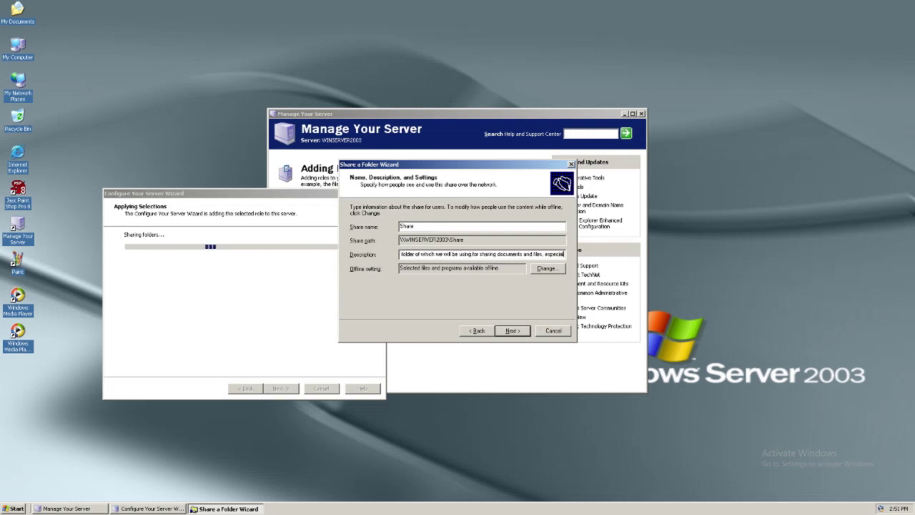
{"action": "type", "text": "lly durin"}
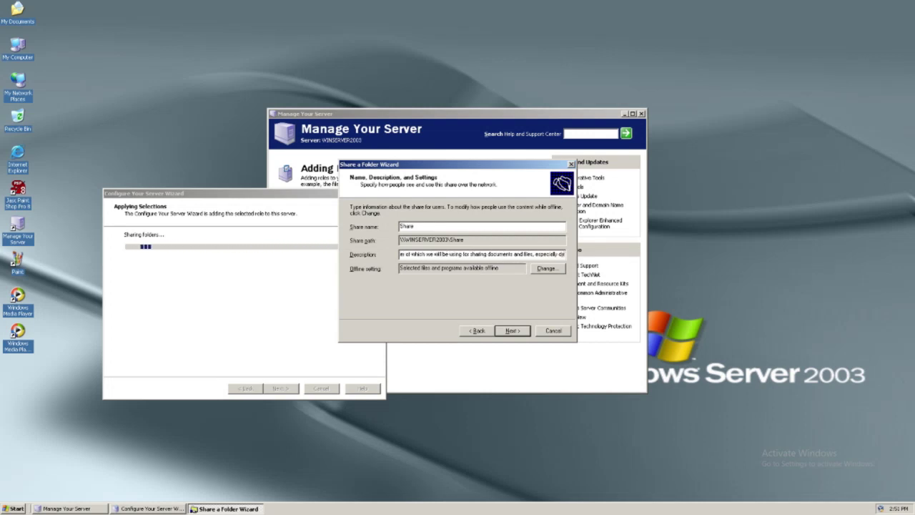
{"action": "type", "text": "'s files"}
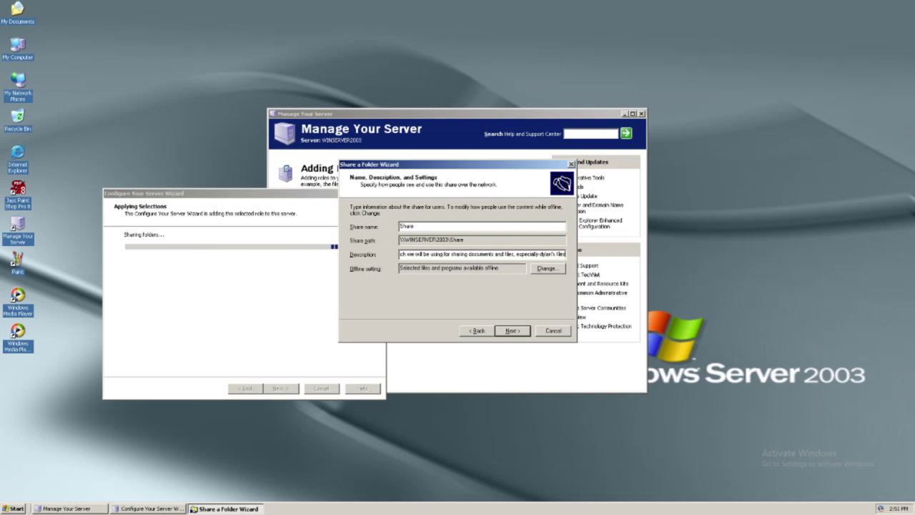
{"action": "type", "text": " an he"}
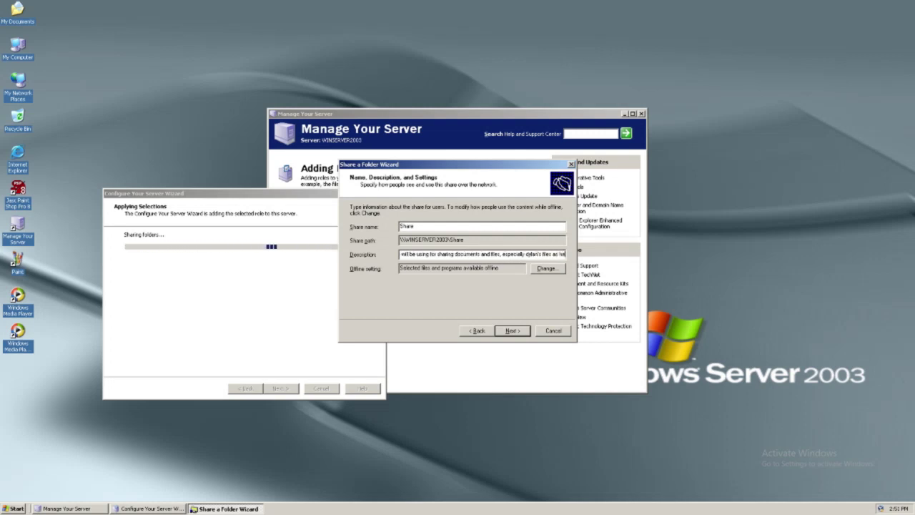
{"action": "type", "text": " his a lot o"}
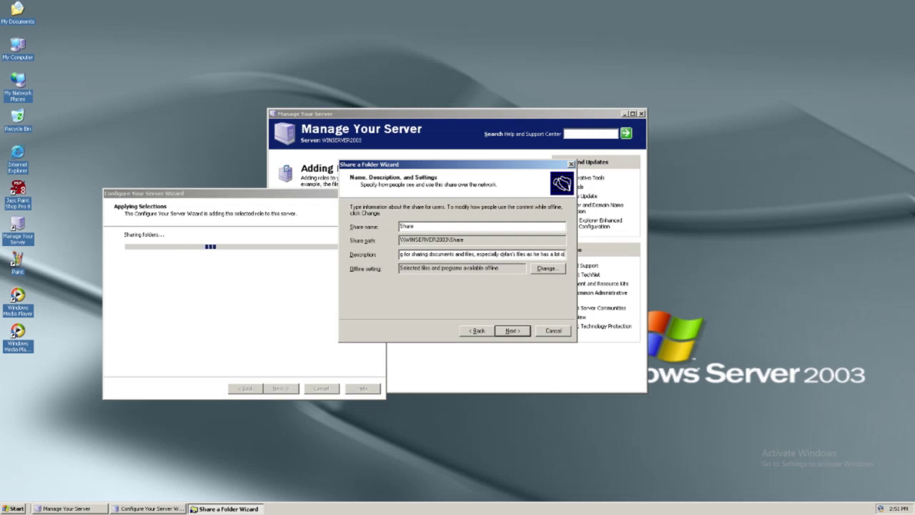
{"action": "type", "text": "f files t"}
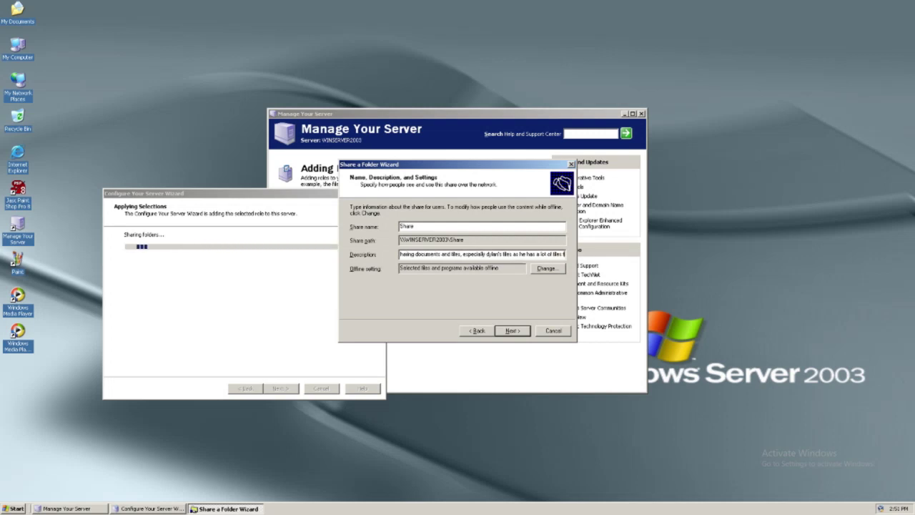
{"action": "type", "text": "o share."}
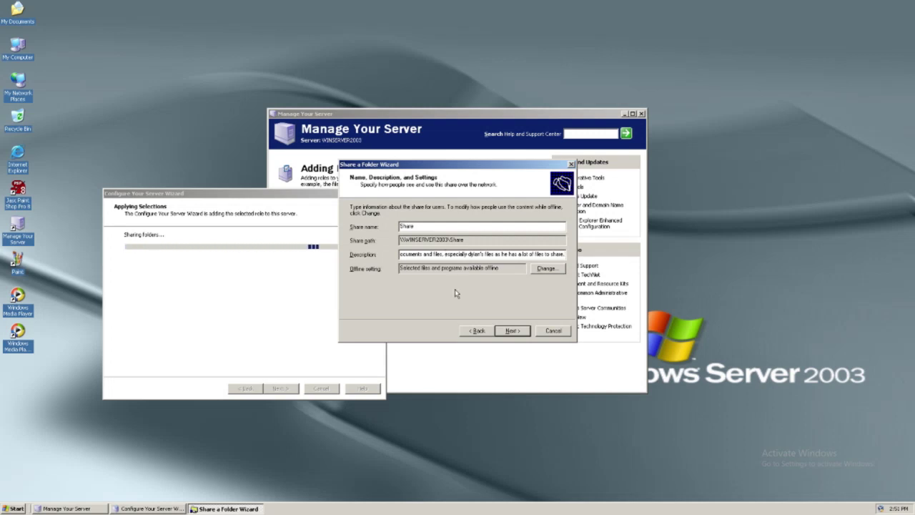
Set all files and programs opened from the share to be automatically available offline, optimized for performance.
{"action": "left_click", "coordinate": [546, 268]}
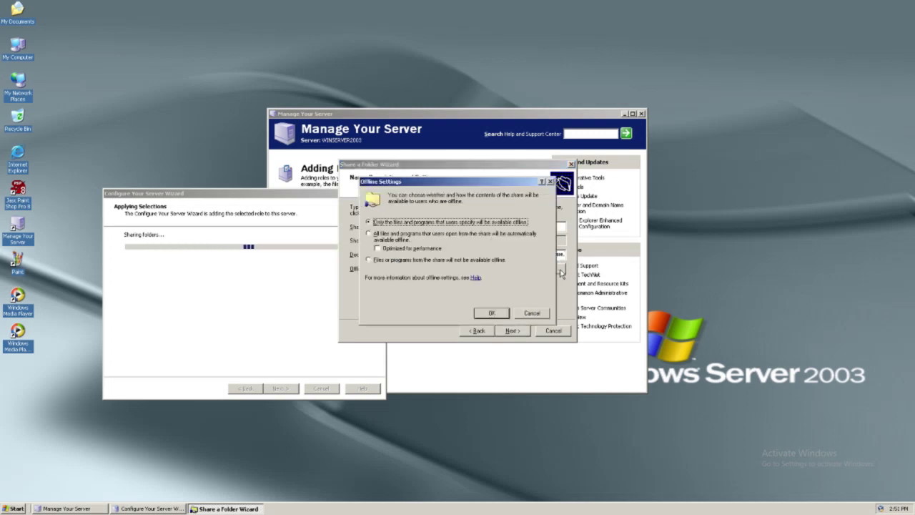
{"action": "left_click", "coordinate": [377, 236]}
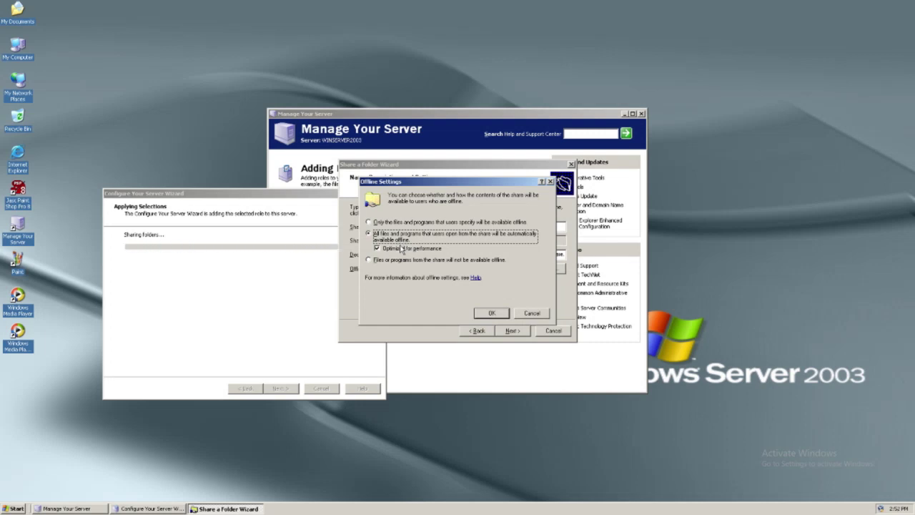
{"action": "left_click", "coordinate": [491, 314]}
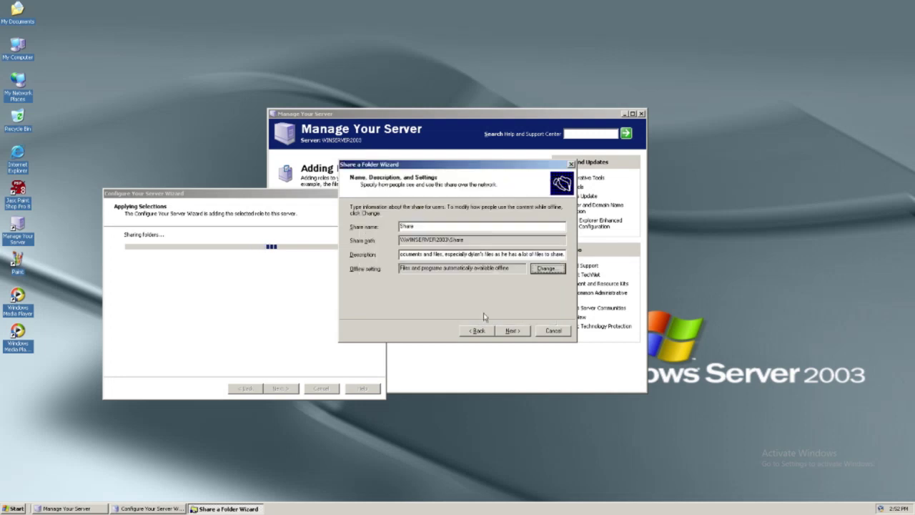
Create the share with read-only access for all users and leave the Share a Folder Wizard without sharing another folder.
{"action": "left_click", "coordinate": [519, 333]}
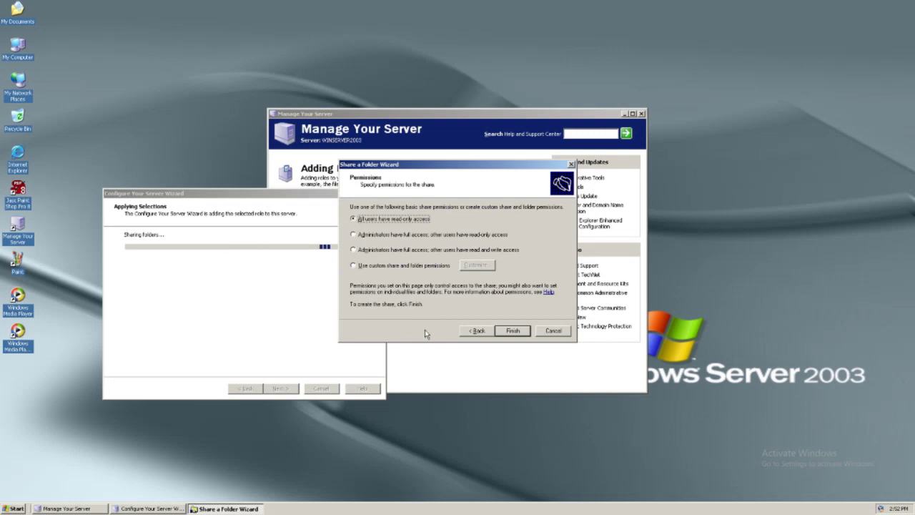
{"action": "left_click", "coordinate": [519, 334]}
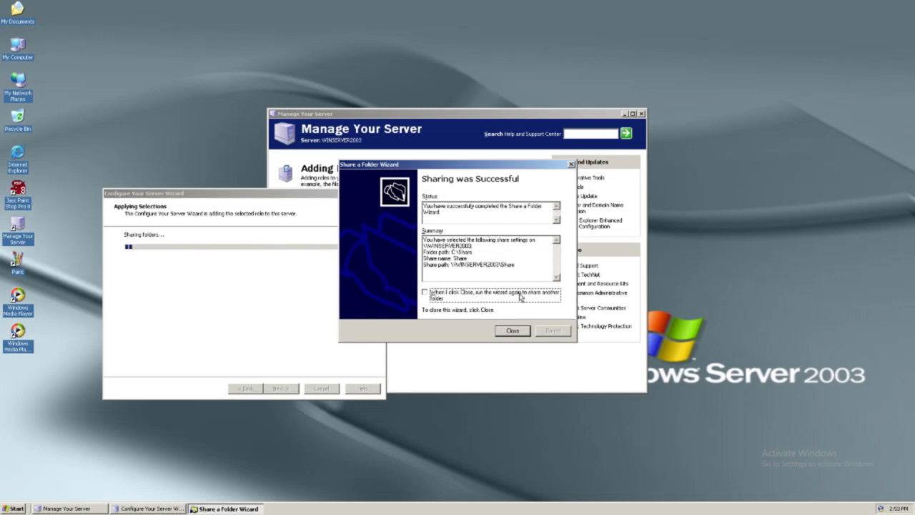
{"action": "left_click", "coordinate": [424, 292]}
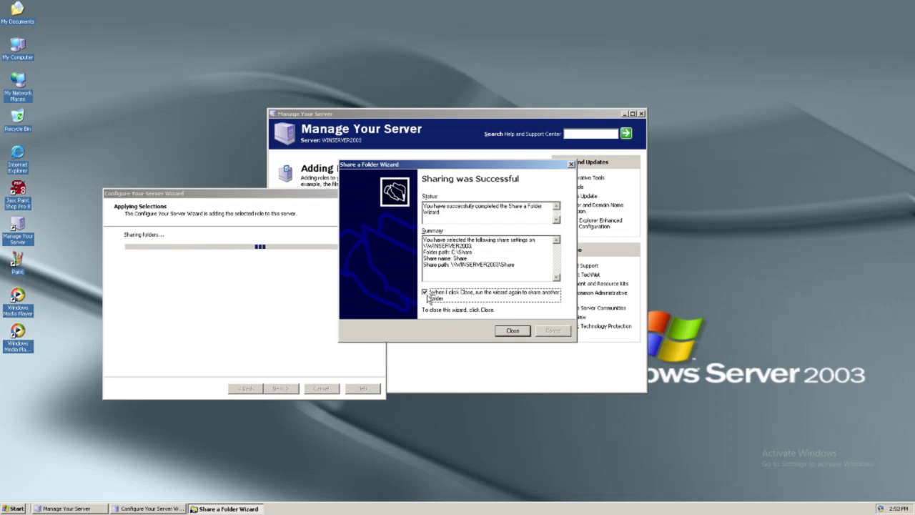
{"action": "left_click", "coordinate": [513, 332]}
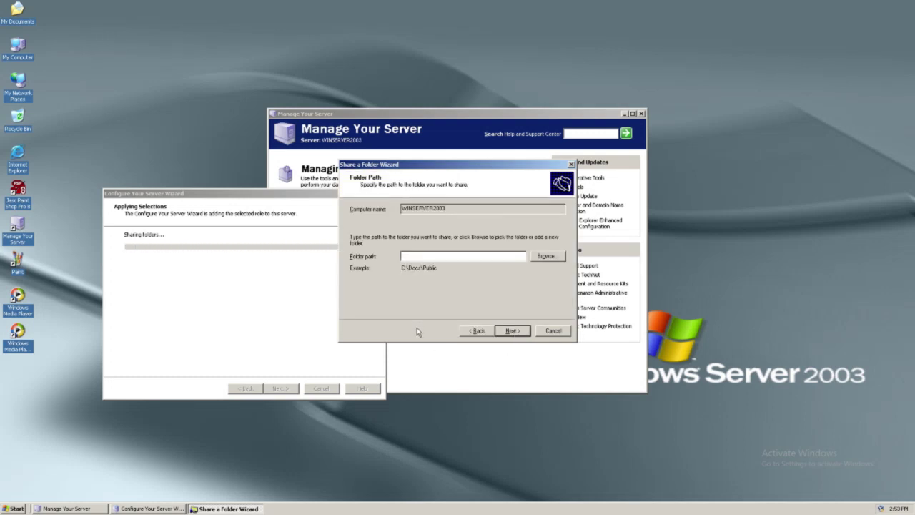
{"action": "left_click", "coordinate": [547, 330]}
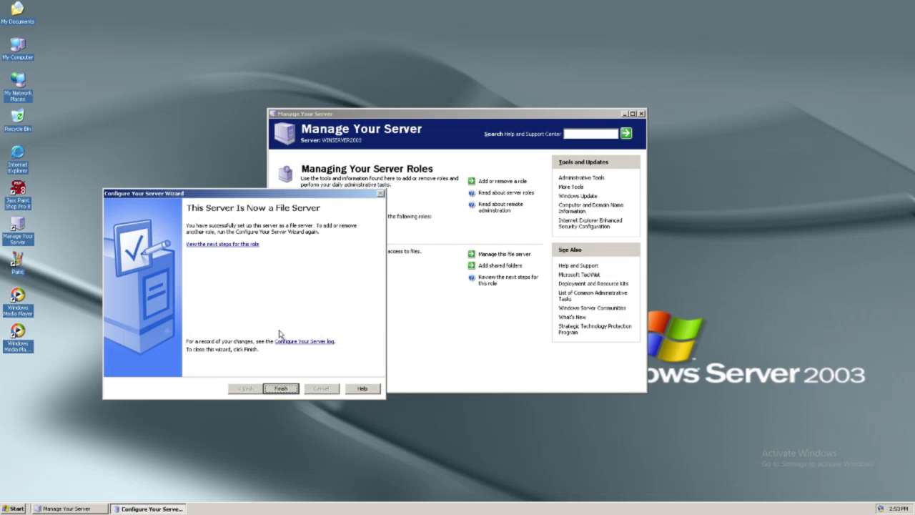
Finish the Configure Your Server Wizard and close the Manage Your Server window.
{"action": "left_click", "coordinate": [280, 388]}
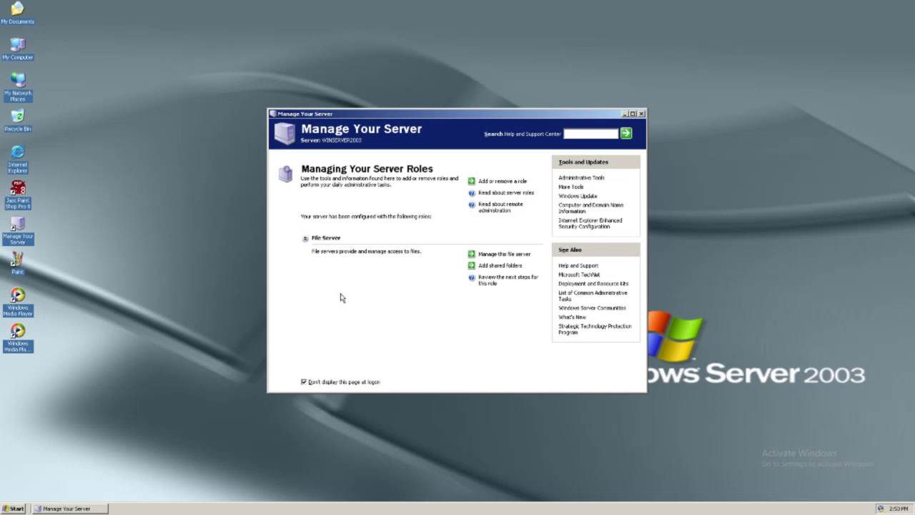
{"action": "left_click", "coordinate": [641, 113]}
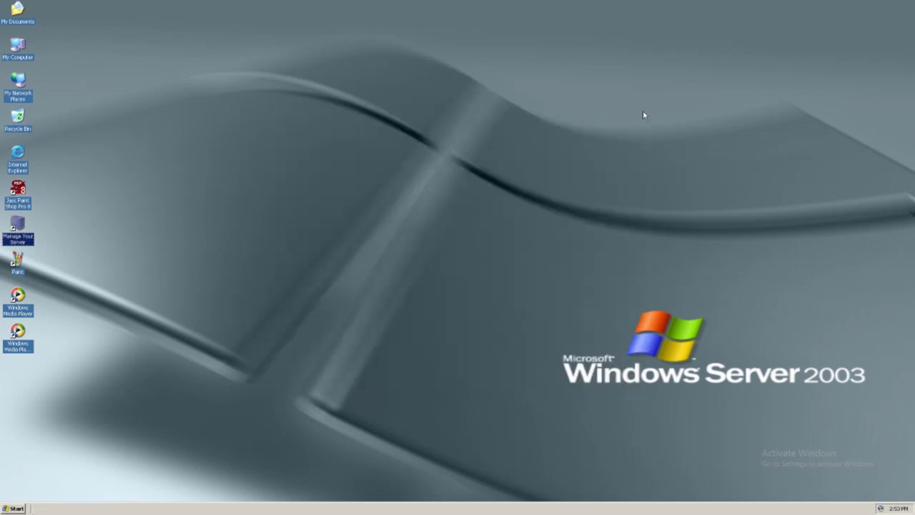
{"action": "left_click", "coordinate": [369, 285]}
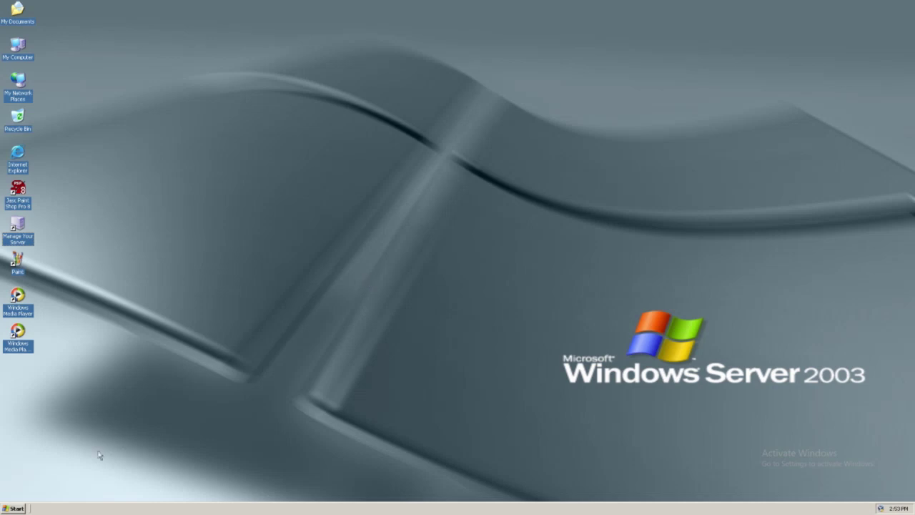
Open the Speech properties from Control Panel, centre the dialog on the desktop and preview the Microsoft Sam voice with the default text.
{"action": "left_click", "coordinate": [15, 508]}
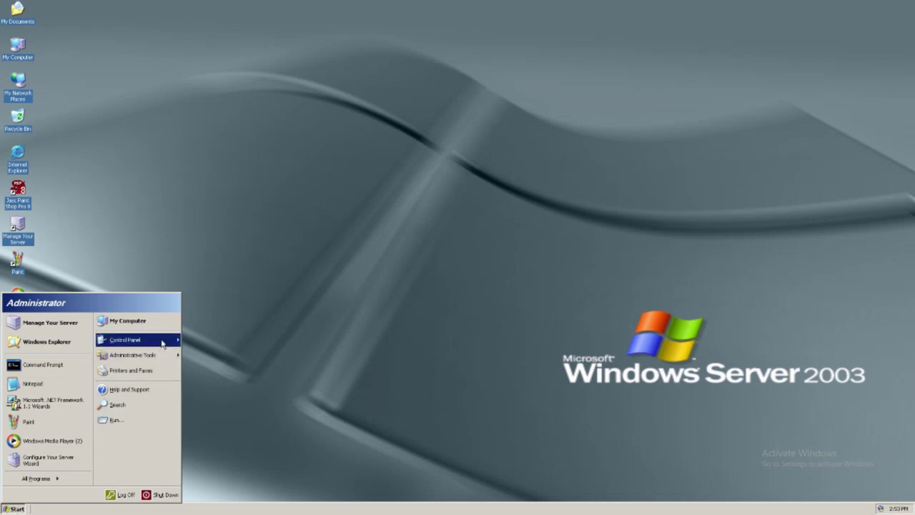
{"action": "mouse_move", "coordinate": [163, 344]}
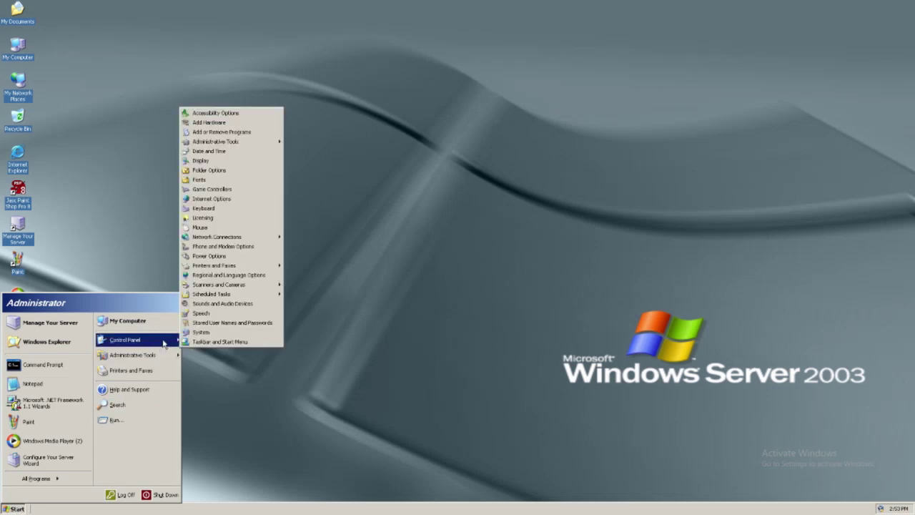
{"action": "left_click", "coordinate": [210, 315]}
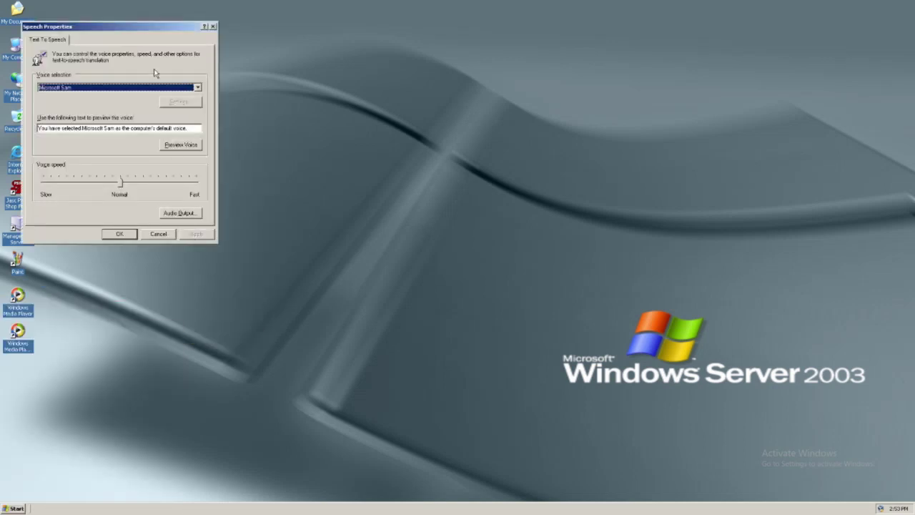
{"action": "left_click_drag", "start_coordinate": [169, 27], "coordinate": [501, 144]}
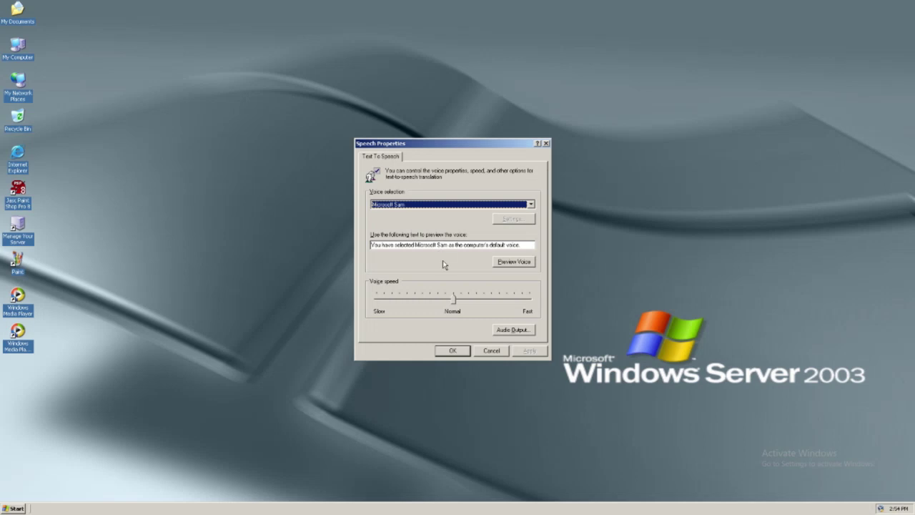
{"action": "left_click", "coordinate": [513, 262]}
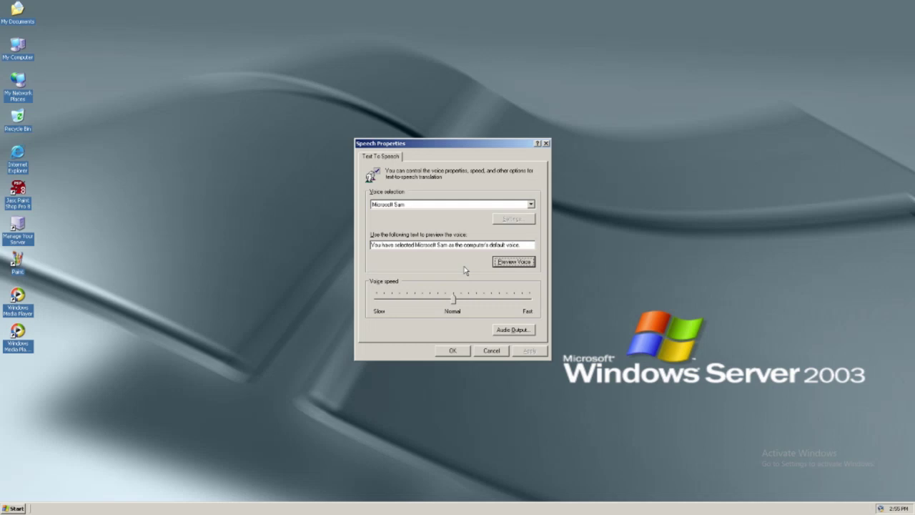
Replace the preview text with "I am a text-to-voice, called Microsoft Sam, how may I help you?" and preview the voice.
{"action": "left_click_drag", "start_coordinate": [531, 247], "coordinate": [316, 248]}
{"action": "key", "text": "BackSpace"}
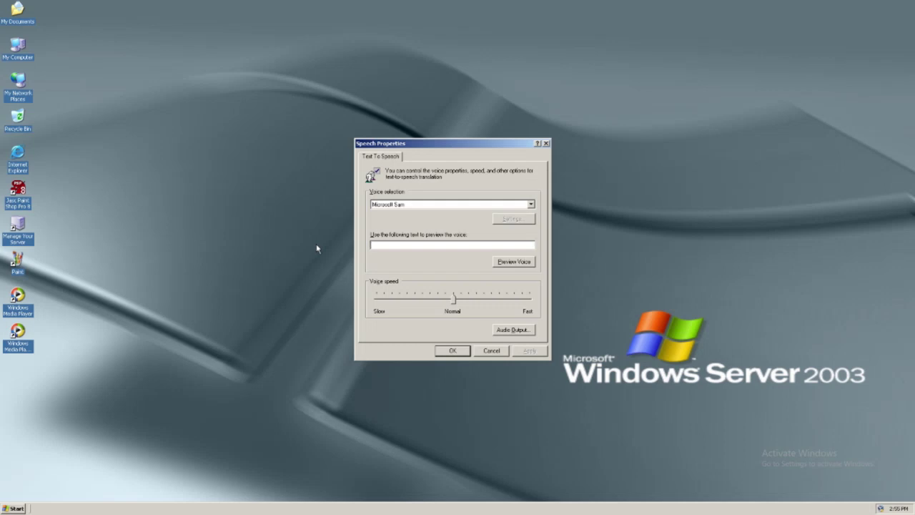
{"action": "type", "text": "I am a te"}
{"action": "type", "text": "st!"}
{"action": "type", "text": "to-voice"}
{"action": "type", "text": ", called Mic"}
{"action": "type", "text": "rosoft Sam, "}
{"action": "type", "text": "how"}
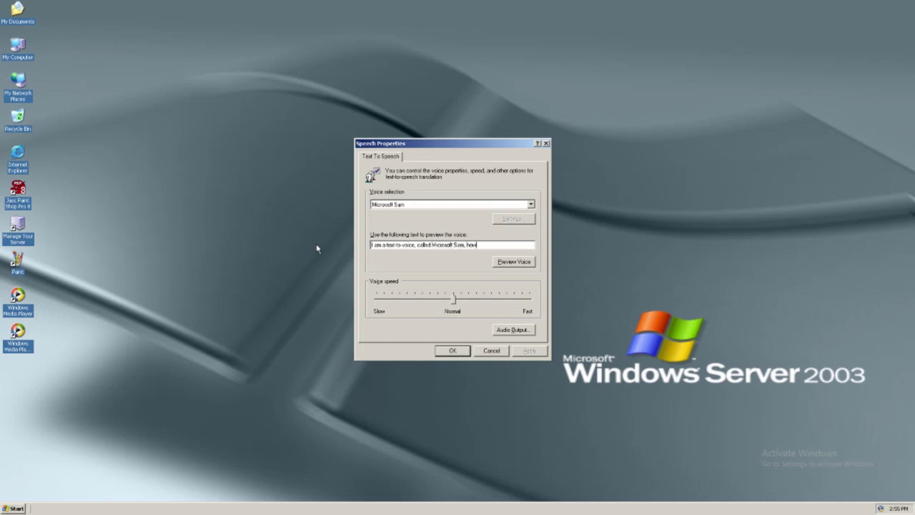
{"action": "type", "text": " may I help you?"}
{"action": "left_click", "coordinate": [530, 263]}
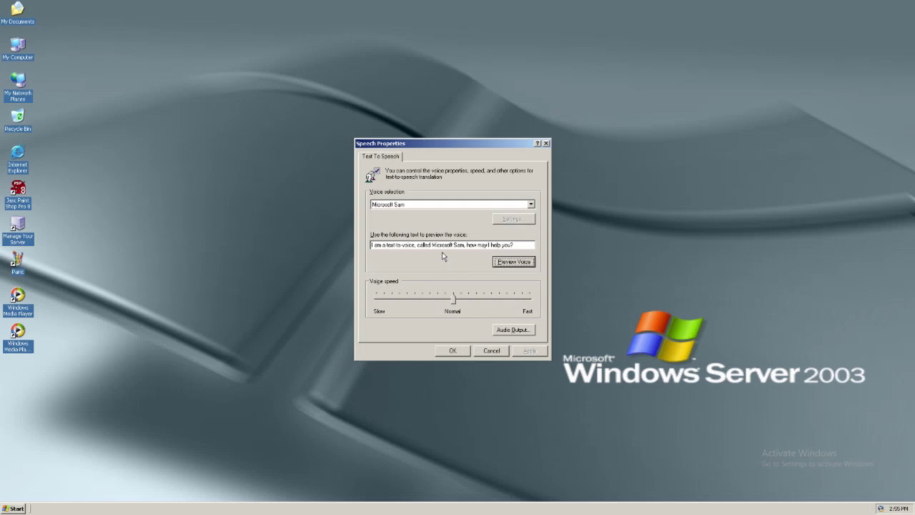
Change the preview text to "I am a robot called Sam, how may I help you?" and preview the voice.
{"action": "left_click_drag", "start_coordinate": [454, 246], "coordinate": [315, 221]}
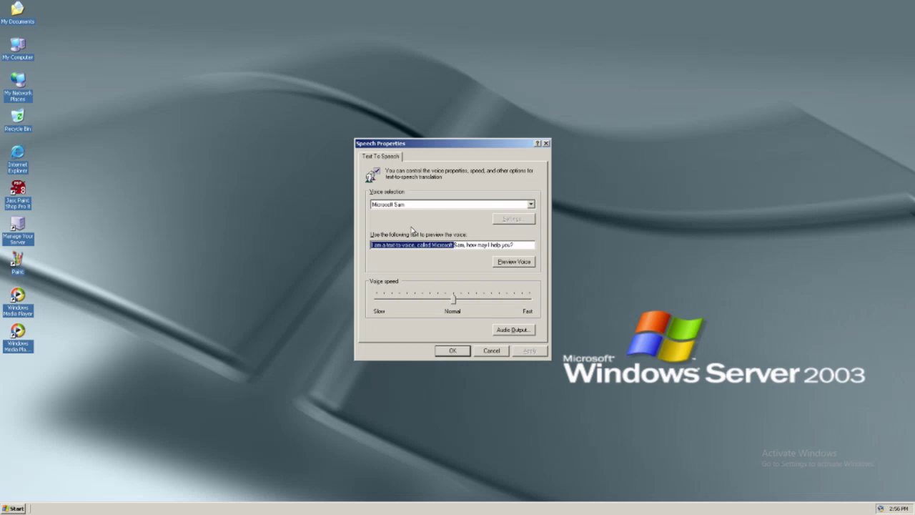
{"action": "type", "text": "I am a robot called"}
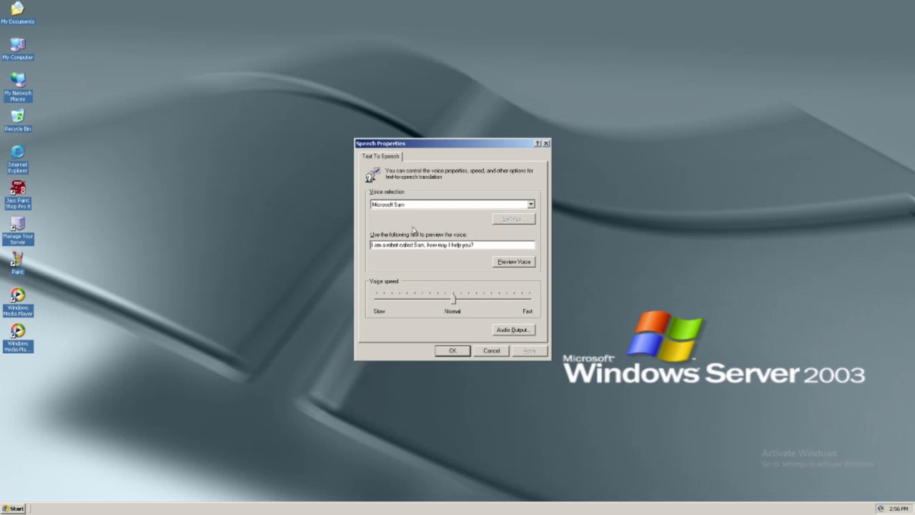
{"action": "left_click", "coordinate": [514, 262]}
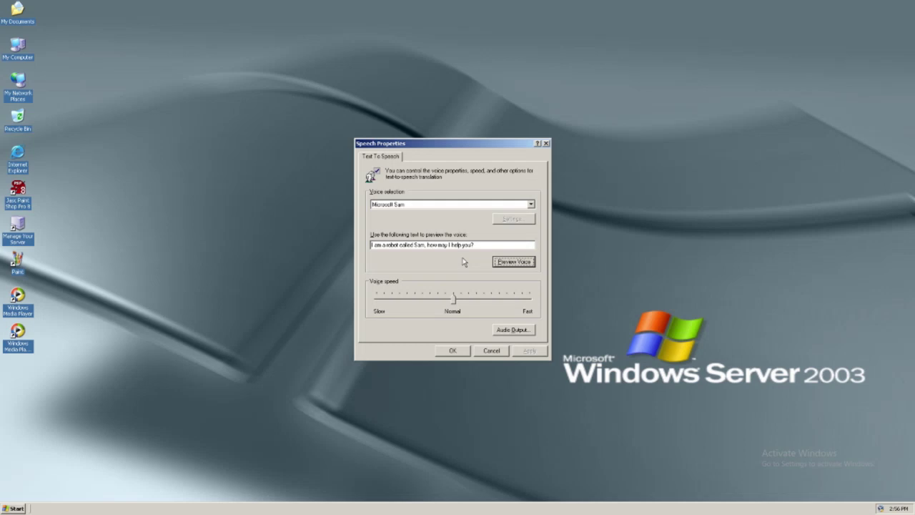
Set the voice speed to the fastest setting and preview the voice.
{"action": "left_click", "coordinate": [460, 298]}
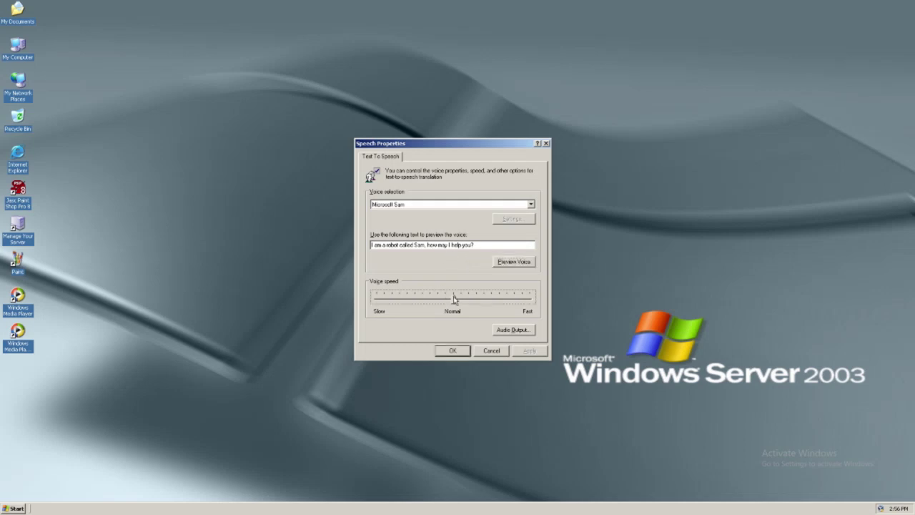
{"action": "left_click_drag", "start_coordinate": [460, 298], "coordinate": [532, 299]}
{"action": "left_click", "coordinate": [523, 263]}
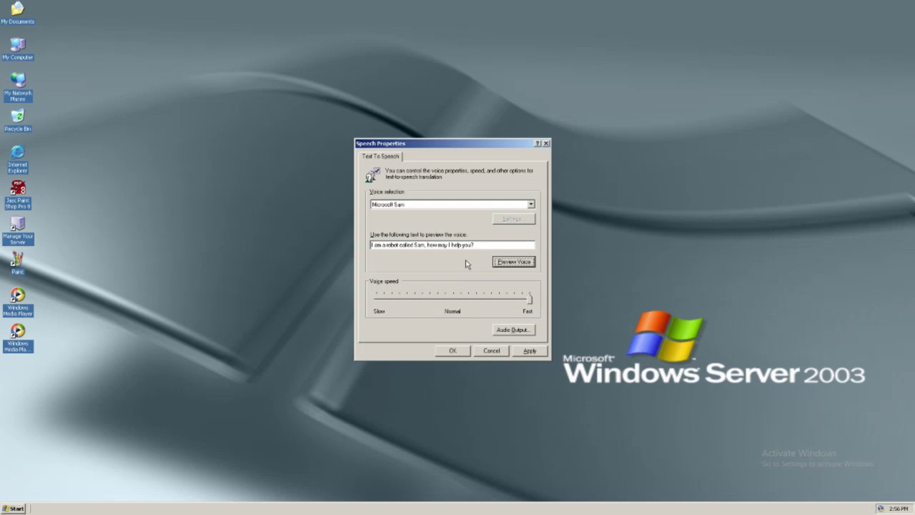
Preview the voice at the slowest speed and leave the Speech properties without saving the changes.
{"action": "left_click_drag", "start_coordinate": [530, 299], "coordinate": [380, 297]}
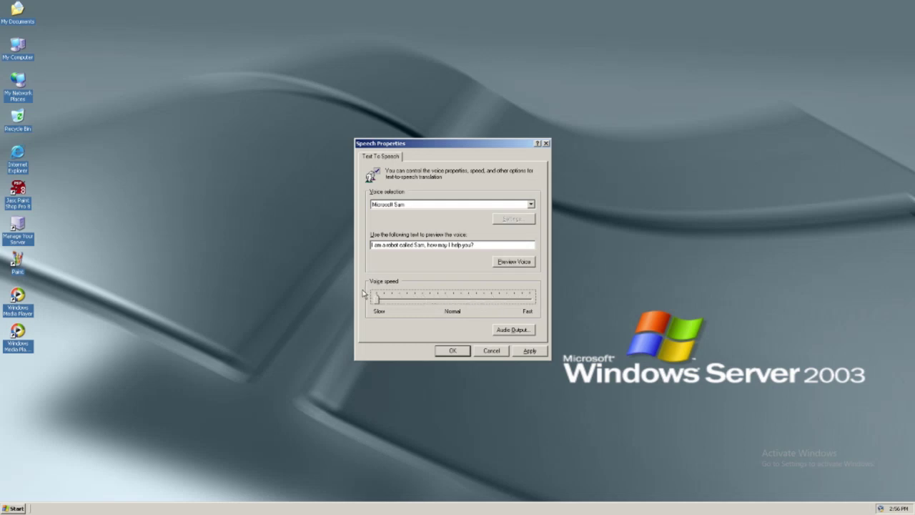
{"action": "left_click", "coordinate": [515, 264]}
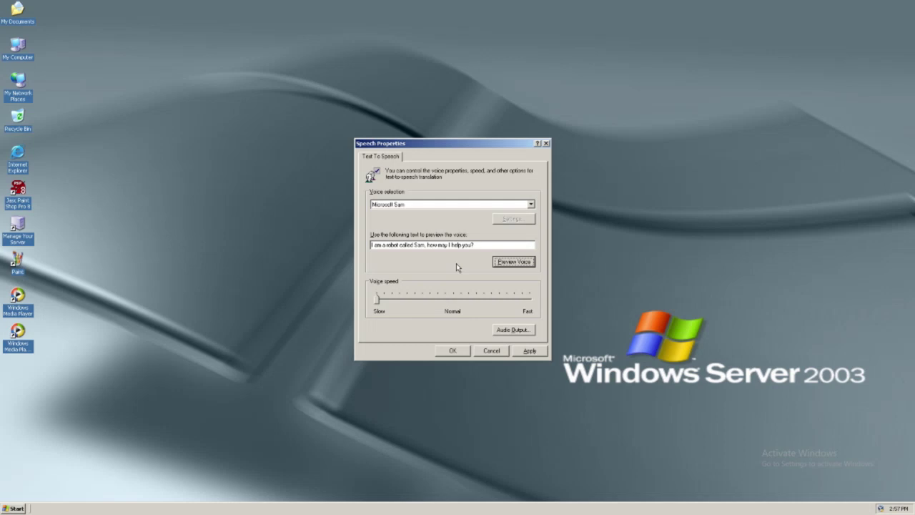
{"action": "left_click", "coordinate": [489, 352]}
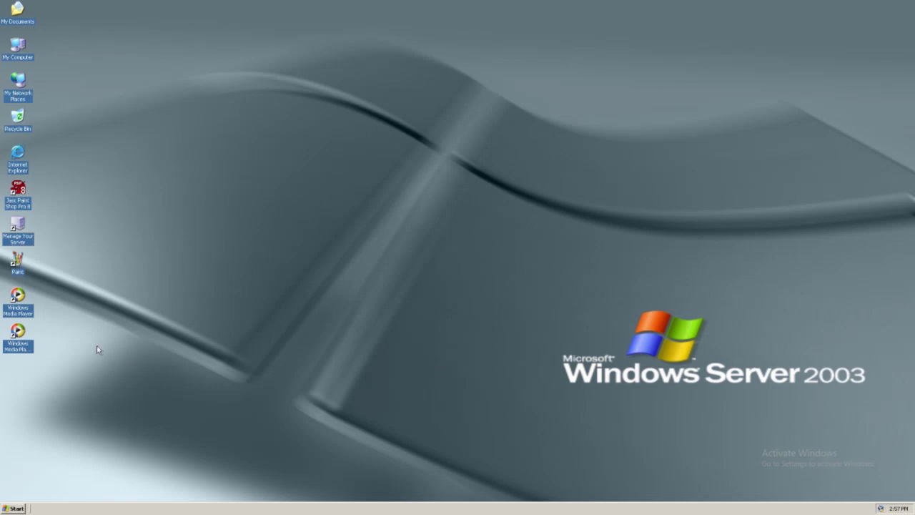
Open Paint in a maximized window and enlarge the blank canvas to fill nearly the whole work area.
{"action": "double_click", "coordinate": [18, 264]}
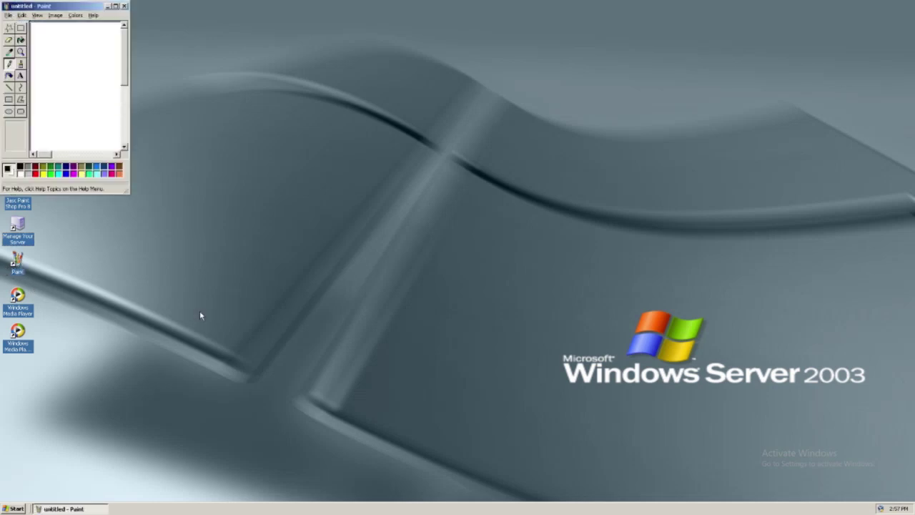
{"action": "left_click", "coordinate": [114, 6]}
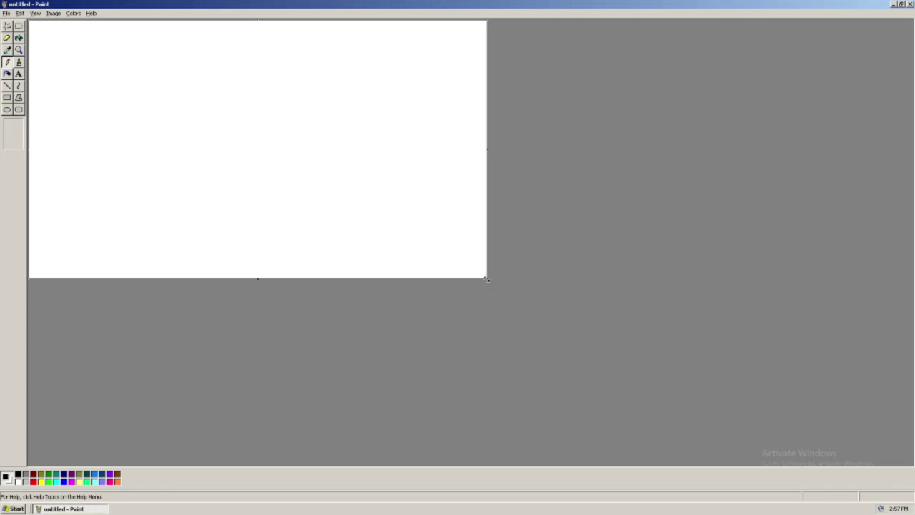
{"action": "mouse_move", "coordinate": [486, 279]}
{"action": "left_mouse_down"}
{"action": "mouse_move", "coordinate": [818, 398]}
{"action": "mouse_move", "coordinate": [907, 458]}
{"action": "left_mouse_up"}
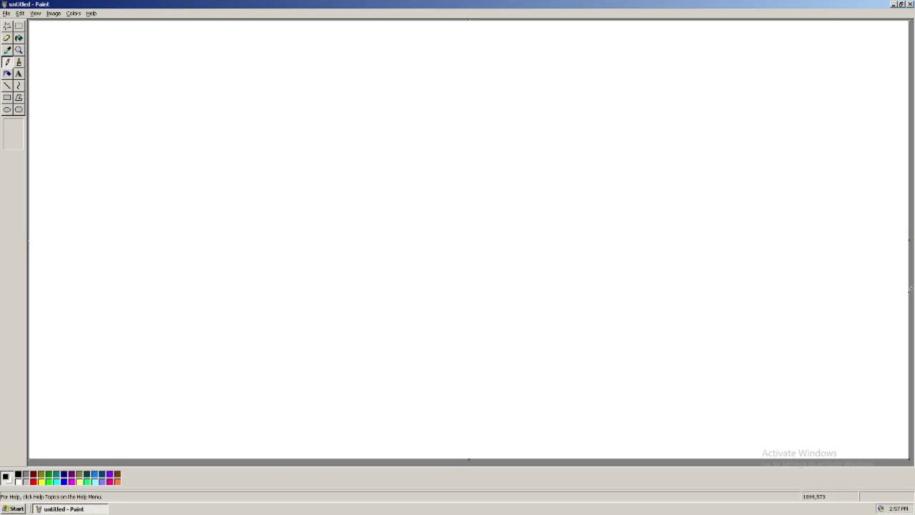
Draw a wavy shoreline across the canvas with the Pencil and a smiling figure reclining over a lounge chair below its right end.
{"action": "mouse_move", "coordinate": [909, 290]}
{"action": "left_mouse_down"}
{"action": "mouse_move", "coordinate": [738, 306]}
{"action": "mouse_move", "coordinate": [657, 330]}
{"action": "mouse_move", "coordinate": [490, 344]}
{"action": "mouse_move", "coordinate": [333, 373]}
{"action": "mouse_move", "coordinate": [2, 327]}
{"action": "left_mouse_up"}
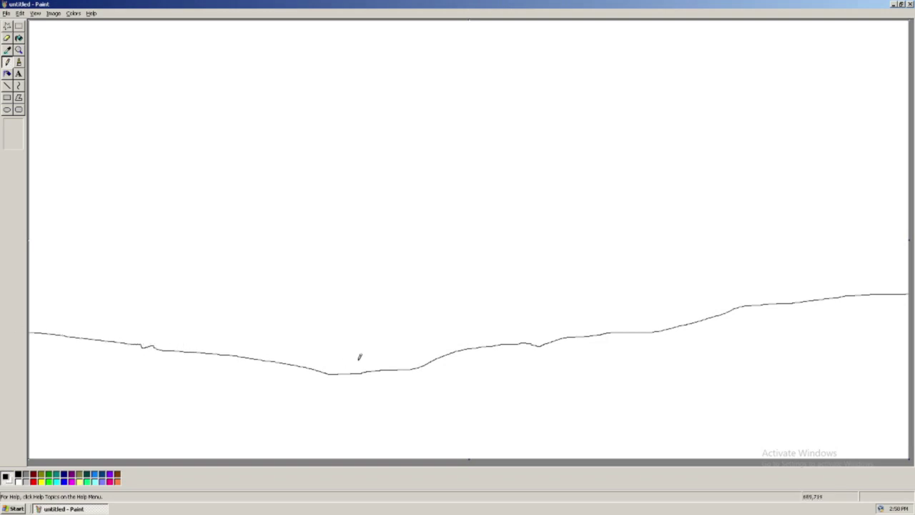
{"action": "left_click_drag", "start_coordinate": [833, 314], "coordinate": [839, 327]}
{"action": "mouse_move", "coordinate": [819, 363]}
{"action": "left_mouse_down"}
{"action": "mouse_move", "coordinate": [849, 360]}
{"action": "mouse_move", "coordinate": [868, 344]}
{"action": "left_mouse_up"}
{"action": "left_click_drag", "start_coordinate": [819, 362], "coordinate": [796, 365]}
{"action": "mouse_move", "coordinate": [824, 327]}
{"action": "left_mouse_down"}
{"action": "mouse_move", "coordinate": [787, 347]}
{"action": "mouse_move", "coordinate": [790, 355]}
{"action": "mouse_move", "coordinate": [815, 353]}
{"action": "mouse_move", "coordinate": [832, 330]}
{"action": "left_mouse_up"}
{"action": "mouse_move", "coordinate": [788, 350]}
{"action": "left_mouse_down"}
{"action": "mouse_move", "coordinate": [763, 357]}
{"action": "mouse_move", "coordinate": [795, 381]}
{"action": "left_mouse_up"}
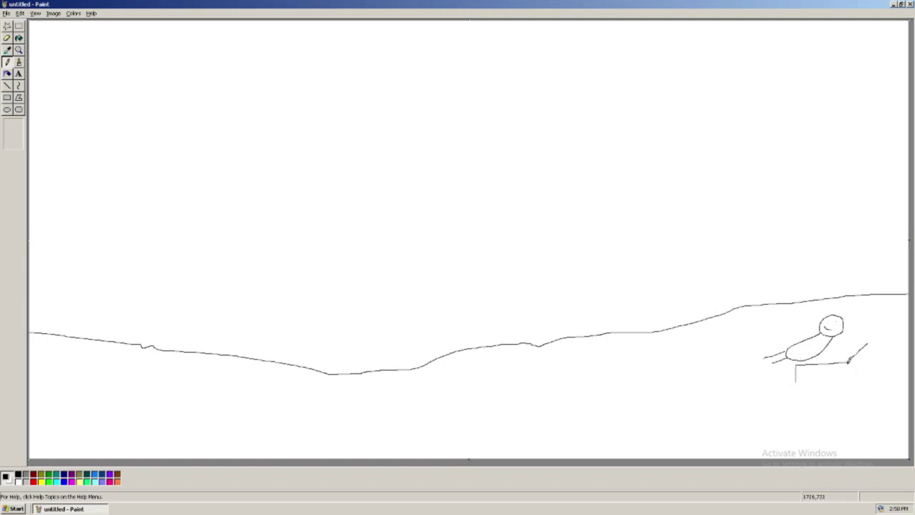
{"action": "left_click_drag", "start_coordinate": [848, 366], "coordinate": [848, 380]}
{"action": "mouse_move", "coordinate": [843, 362]}
{"action": "left_mouse_down"}
{"action": "mouse_move", "coordinate": [803, 363]}
{"action": "mouse_move", "coordinate": [801, 388]}
{"action": "left_mouse_up"}
{"action": "left_click_drag", "start_coordinate": [834, 345], "coordinate": [838, 348]}
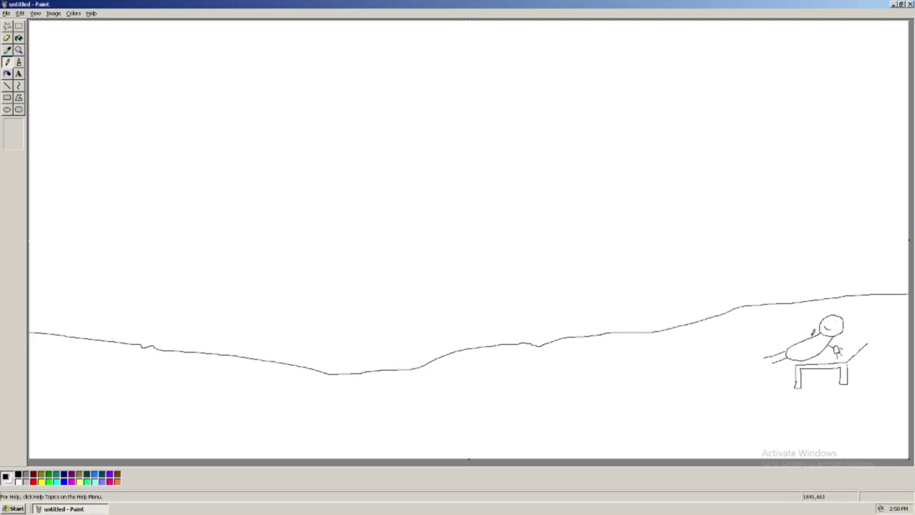
{"action": "left_click_drag", "start_coordinate": [799, 329], "coordinate": [802, 325]}
Draw two standing stick figures left of the reclining figure, one holding a round patterned object, with a tall pointed board shape between them.
{"action": "mouse_move", "coordinate": [675, 353]}
{"action": "left_mouse_down"}
{"action": "mouse_move", "coordinate": [686, 361]}
{"action": "mouse_move", "coordinate": [670, 353]}
{"action": "mouse_move", "coordinate": [678, 368]}
{"action": "mouse_move", "coordinate": [672, 390]}
{"action": "mouse_move", "coordinate": [682, 369]}
{"action": "mouse_move", "coordinate": [680, 403]}
{"action": "left_mouse_up"}
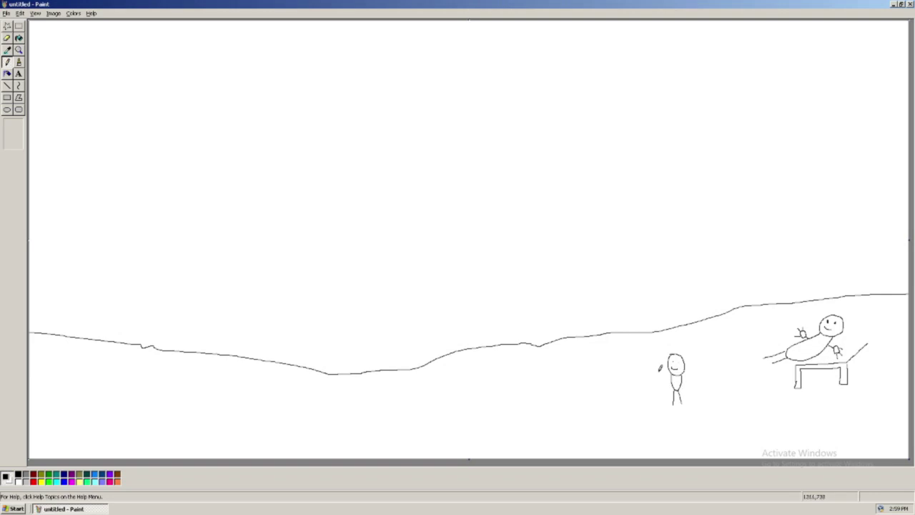
{"action": "mouse_move", "coordinate": [651, 371]}
{"action": "left_mouse_down"}
{"action": "mouse_move", "coordinate": [647, 386]}
{"action": "mouse_move", "coordinate": [653, 372]}
{"action": "mouse_move", "coordinate": [664, 378]}
{"action": "mouse_move", "coordinate": [654, 369]}
{"action": "mouse_move", "coordinate": [653, 388]}
{"action": "mouse_move", "coordinate": [664, 375]}
{"action": "mouse_move", "coordinate": [656, 376]}
{"action": "left_mouse_up"}
{"action": "mouse_move", "coordinate": [538, 367]}
{"action": "left_mouse_down"}
{"action": "mouse_move", "coordinate": [539, 393]}
{"action": "mouse_move", "coordinate": [552, 376]}
{"action": "mouse_move", "coordinate": [548, 411]}
{"action": "left_mouse_up"}
{"action": "key", "text": "ctrl+z"}
{"action": "mouse_move", "coordinate": [618, 419]}
{"action": "left_mouse_down"}
{"action": "mouse_move", "coordinate": [604, 348]}
{"action": "mouse_move", "coordinate": [592, 378]}
{"action": "mouse_move", "coordinate": [613, 438]}
{"action": "mouse_move", "coordinate": [619, 417]}
{"action": "left_mouse_up"}
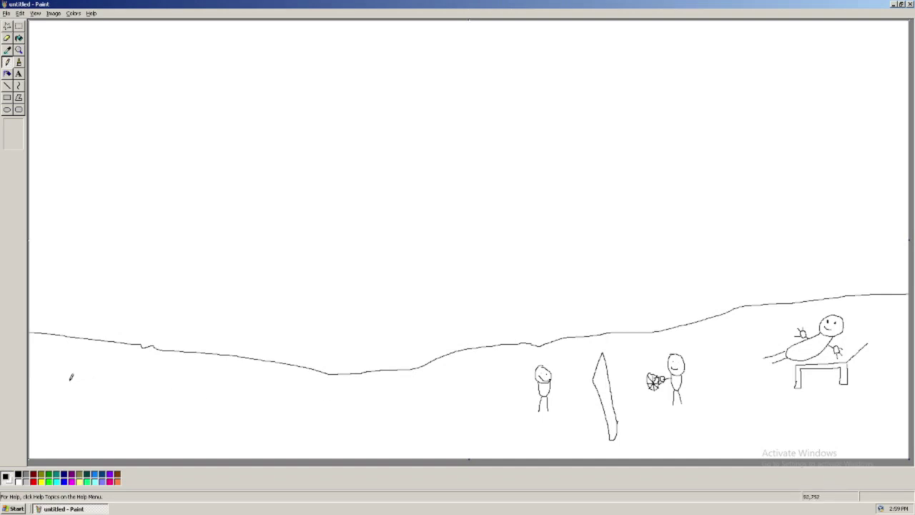
Draw three empty lounge chairs at the lower left of the beach and three smiling standing figures to the right of them.
{"action": "mouse_move", "coordinate": [48, 364]}
{"action": "left_mouse_down"}
{"action": "mouse_move", "coordinate": [60, 382]}
{"action": "mouse_move", "coordinate": [104, 381]}
{"action": "mouse_move", "coordinate": [59, 401]}
{"action": "mouse_move", "coordinate": [60, 410]}
{"action": "mouse_move", "coordinate": [65, 385]}
{"action": "mouse_move", "coordinate": [107, 385]}
{"action": "mouse_move", "coordinate": [106, 409]}
{"action": "mouse_move", "coordinate": [111, 380]}
{"action": "left_mouse_up"}
{"action": "mouse_move", "coordinate": [123, 367]}
{"action": "left_mouse_down"}
{"action": "mouse_move", "coordinate": [182, 386]}
{"action": "mouse_move", "coordinate": [140, 387]}
{"action": "mouse_move", "coordinate": [145, 408]}
{"action": "mouse_move", "coordinate": [145, 392]}
{"action": "mouse_move", "coordinate": [183, 388]}
{"action": "mouse_move", "coordinate": [181, 404]}
{"action": "mouse_move", "coordinate": [181, 383]}
{"action": "mouse_move", "coordinate": [261, 394]}
{"action": "mouse_move", "coordinate": [217, 395]}
{"action": "mouse_move", "coordinate": [218, 417]}
{"action": "mouse_move", "coordinate": [226, 398]}
{"action": "mouse_move", "coordinate": [254, 396]}
{"action": "mouse_move", "coordinate": [258, 414]}
{"action": "mouse_move", "coordinate": [267, 413]}
{"action": "mouse_move", "coordinate": [263, 388]}
{"action": "left_mouse_up"}
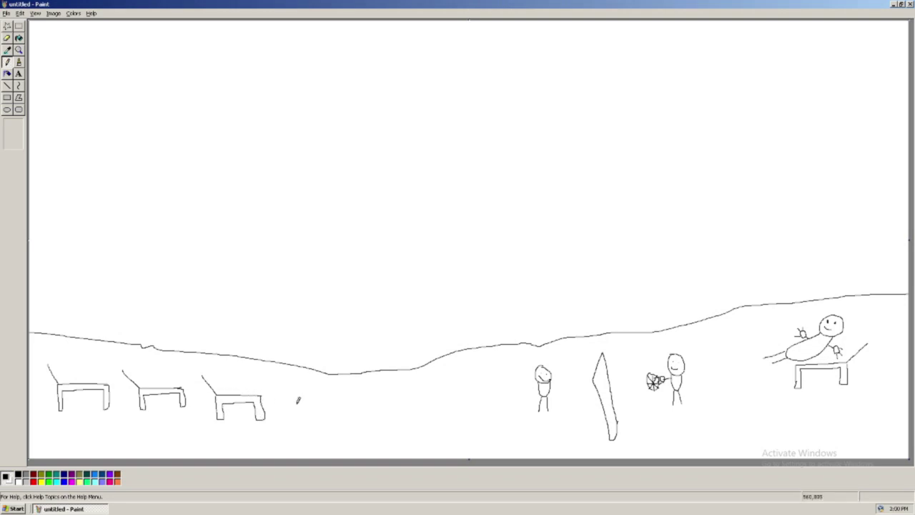
{"action": "left_click_drag", "start_coordinate": [328, 384], "coordinate": [319, 429]}
{"action": "left_click_drag", "start_coordinate": [331, 407], "coordinate": [340, 412]}
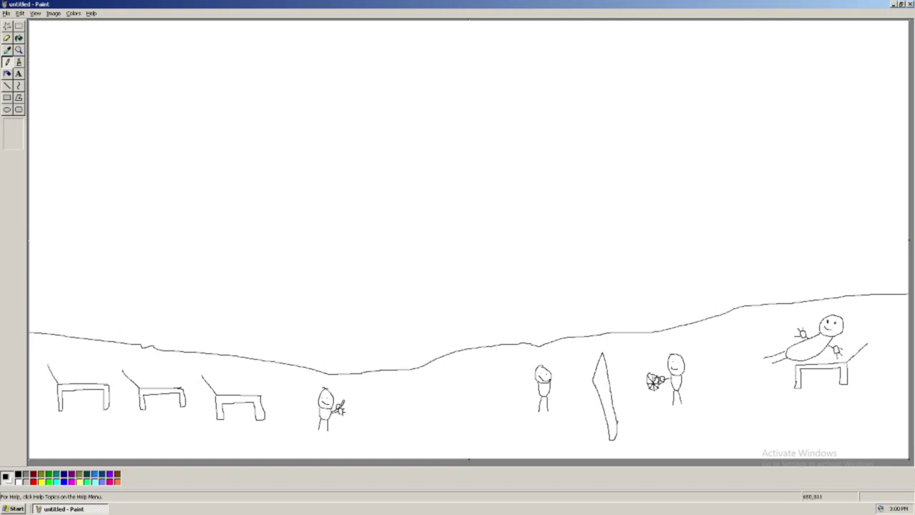
{"action": "mouse_move", "coordinate": [399, 391]}
{"action": "left_mouse_down"}
{"action": "mouse_move", "coordinate": [404, 396]}
{"action": "mouse_move", "coordinate": [392, 394]}
{"action": "left_mouse_up"}
{"action": "mouse_move", "coordinate": [391, 408]}
{"action": "left_mouse_down"}
{"action": "mouse_move", "coordinate": [407, 393]}
{"action": "mouse_move", "coordinate": [390, 430]}
{"action": "mouse_move", "coordinate": [400, 431]}
{"action": "left_mouse_up"}
{"action": "mouse_move", "coordinate": [408, 404]}
{"action": "left_mouse_down"}
{"action": "mouse_move", "coordinate": [411, 413]}
{"action": "mouse_move", "coordinate": [408, 404]}
{"action": "left_mouse_up"}
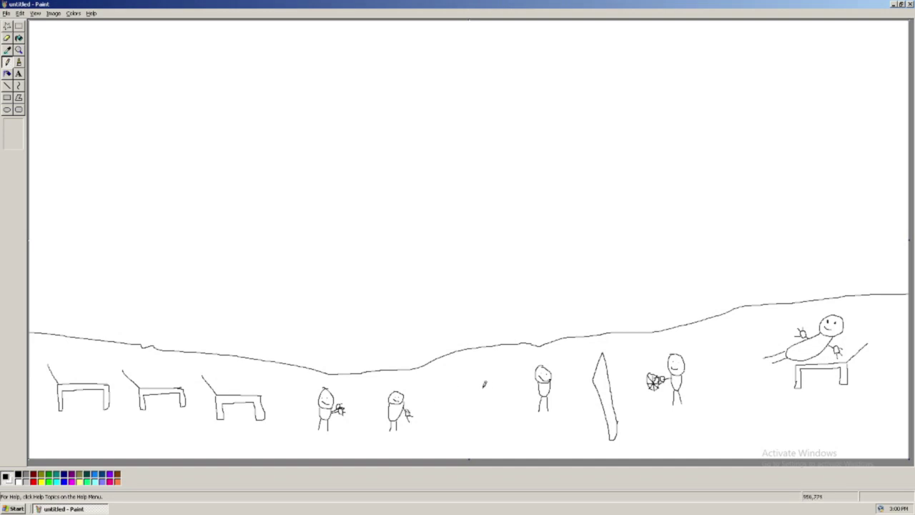
{"action": "left_click_drag", "start_coordinate": [474, 387], "coordinate": [480, 396]}
{"action": "mouse_move", "coordinate": [470, 404]}
{"action": "left_mouse_down"}
{"action": "mouse_move", "coordinate": [483, 421]}
{"action": "mouse_move", "coordinate": [487, 398]}
{"action": "mouse_move", "coordinate": [470, 429]}
{"action": "left_mouse_up"}
Draw four long wavy lines across the canvas above the shoreline as sea waves.
{"action": "mouse_move", "coordinate": [63, 279]}
{"action": "left_mouse_down"}
{"action": "mouse_move", "coordinate": [224, 301]}
{"action": "mouse_move", "coordinate": [452, 289]}
{"action": "mouse_move", "coordinate": [519, 266]}
{"action": "mouse_move", "coordinate": [882, 251]}
{"action": "left_mouse_up"}
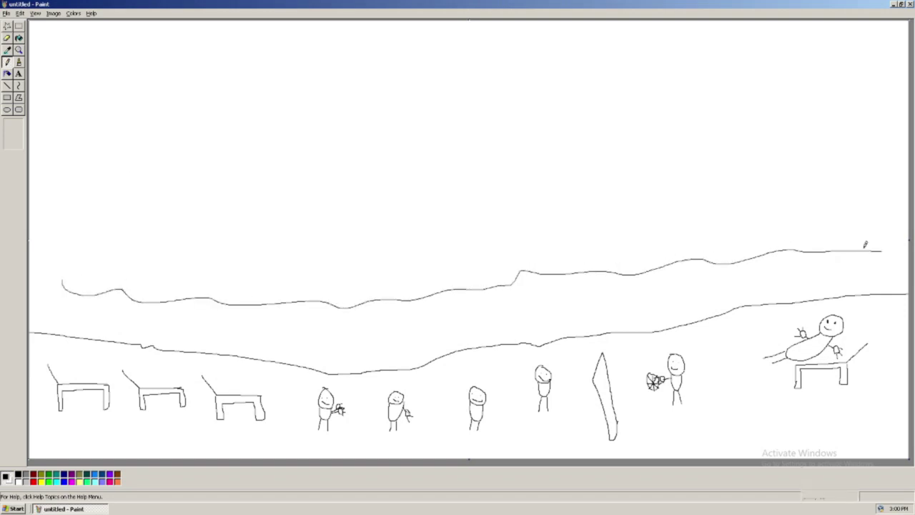
{"action": "mouse_move", "coordinate": [84, 203]}
{"action": "left_mouse_down"}
{"action": "mouse_move", "coordinate": [429, 200]}
{"action": "mouse_move", "coordinate": [653, 173]}
{"action": "mouse_move", "coordinate": [873, 165]}
{"action": "left_mouse_up"}
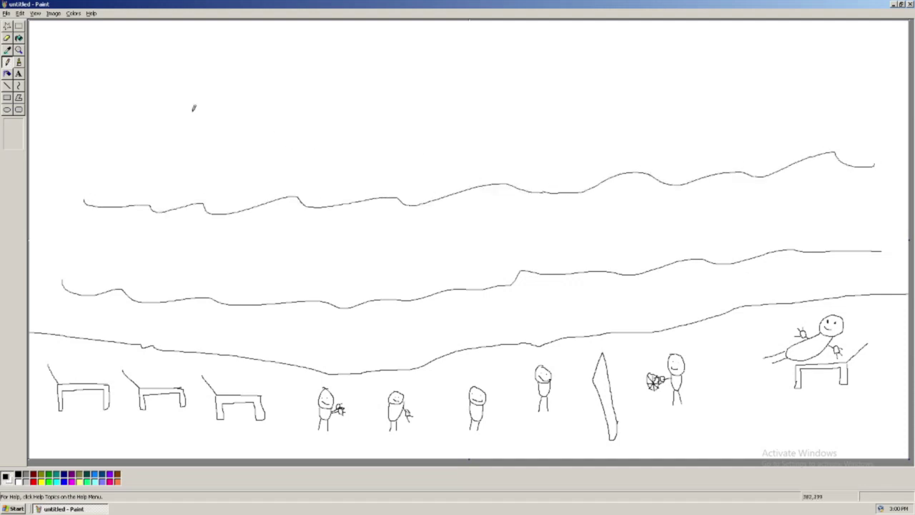
{"action": "mouse_move", "coordinate": [81, 109]}
{"action": "left_mouse_down"}
{"action": "mouse_move", "coordinate": [202, 111]}
{"action": "mouse_move", "coordinate": [300, 96]}
{"action": "mouse_move", "coordinate": [417, 105]}
{"action": "mouse_move", "coordinate": [887, 84]}
{"action": "left_mouse_up"}
{"action": "left_click_drag", "start_coordinate": [127, 47], "coordinate": [886, 39]}
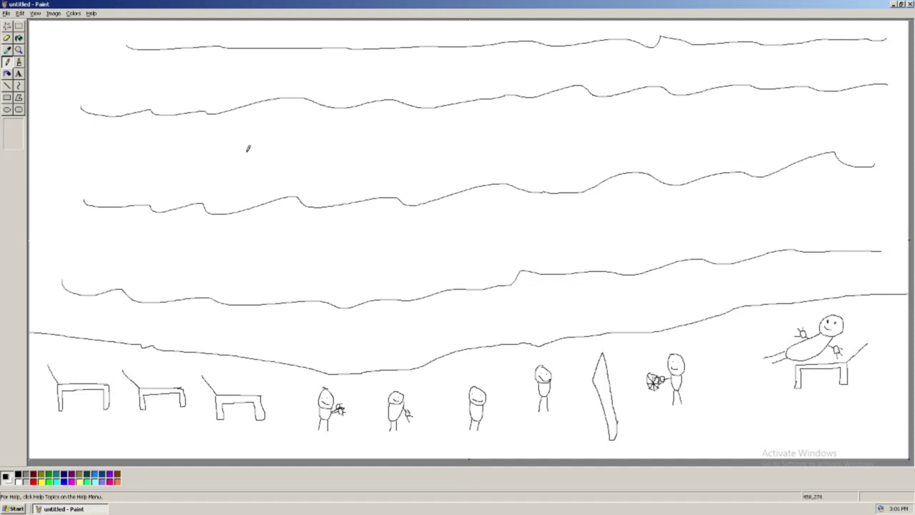
Draw a small box with a peaked roof and a boat carrying three figures between the second and third wave lines.
{"action": "mouse_move", "coordinate": [241, 157]}
{"action": "left_mouse_down"}
{"action": "mouse_move", "coordinate": [268, 129]}
{"action": "mouse_move", "coordinate": [300, 144]}
{"action": "mouse_move", "coordinate": [300, 162]}
{"action": "mouse_move", "coordinate": [246, 162]}
{"action": "mouse_move", "coordinate": [252, 149]}
{"action": "mouse_move", "coordinate": [243, 143]}
{"action": "mouse_move", "coordinate": [301, 146]}
{"action": "left_mouse_up"}
{"action": "mouse_move", "coordinate": [498, 148]}
{"action": "left_mouse_down"}
{"action": "mouse_move", "coordinate": [446, 141]}
{"action": "mouse_move", "coordinate": [477, 131]}
{"action": "mouse_move", "coordinate": [535, 135]}
{"action": "mouse_move", "coordinate": [499, 148]}
{"action": "left_mouse_up"}
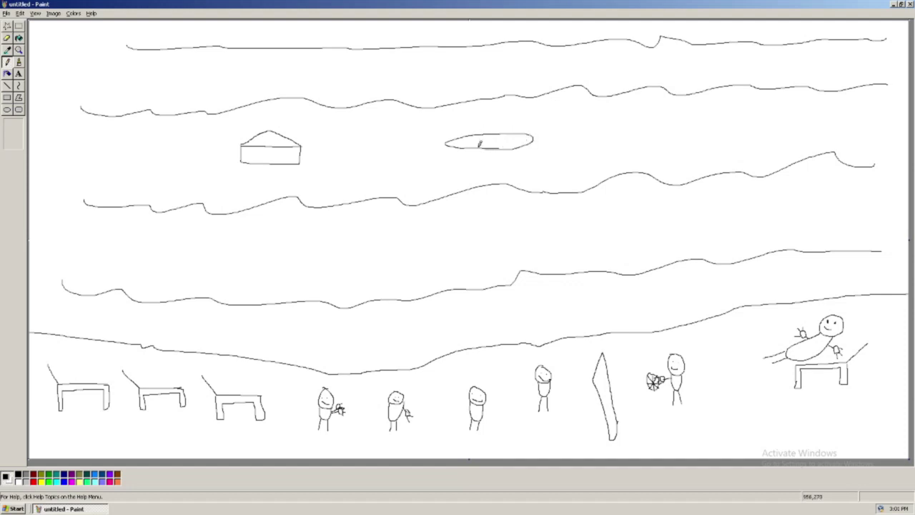
{"action": "mouse_move", "coordinate": [444, 140]}
{"action": "left_mouse_down"}
{"action": "mouse_move", "coordinate": [453, 153]}
{"action": "mouse_move", "coordinate": [483, 160]}
{"action": "mouse_move", "coordinate": [529, 151]}
{"action": "mouse_move", "coordinate": [536, 135]}
{"action": "left_mouse_up"}
{"action": "left_click_drag", "start_coordinate": [468, 116], "coordinate": [465, 144]}
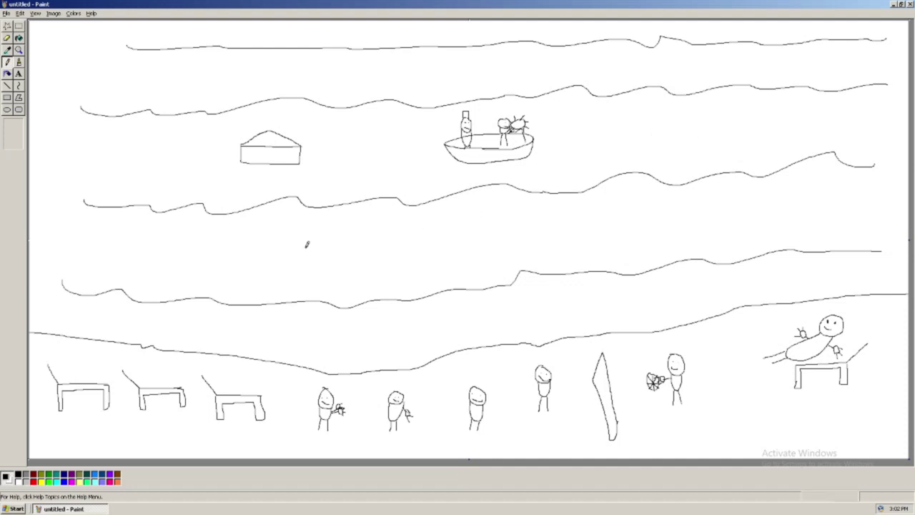
Draw a row of seven small smiling round heads with short legs in the water between the lowest wave line and the shoreline.
{"action": "mouse_move", "coordinate": [296, 313]}
{"action": "left_mouse_down"}
{"action": "mouse_move", "coordinate": [294, 321]}
{"action": "mouse_move", "coordinate": [305, 315]}
{"action": "left_mouse_up"}
{"action": "mouse_move", "coordinate": [381, 315]}
{"action": "left_mouse_down"}
{"action": "mouse_move", "coordinate": [380, 325]}
{"action": "mouse_move", "coordinate": [380, 312]}
{"action": "left_mouse_up"}
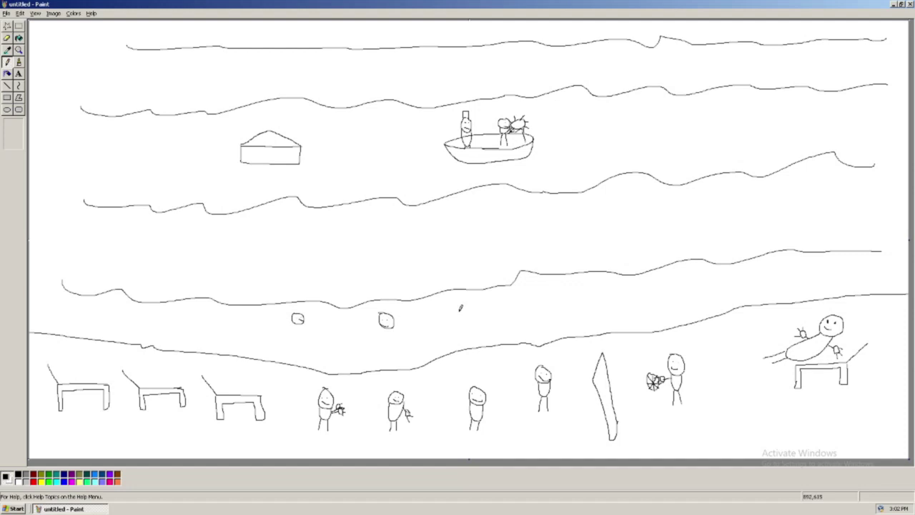
{"action": "left_click_drag", "start_coordinate": [466, 300], "coordinate": [464, 311]}
{"action": "mouse_move", "coordinate": [561, 283]}
{"action": "left_mouse_down"}
{"action": "mouse_move", "coordinate": [551, 287]}
{"action": "mouse_move", "coordinate": [562, 290]}
{"action": "left_mouse_up"}
{"action": "mouse_move", "coordinate": [652, 275]}
{"action": "left_mouse_down"}
{"action": "mouse_move", "coordinate": [646, 293]}
{"action": "mouse_move", "coordinate": [658, 279]}
{"action": "mouse_move", "coordinate": [659, 287]}
{"action": "left_mouse_up"}
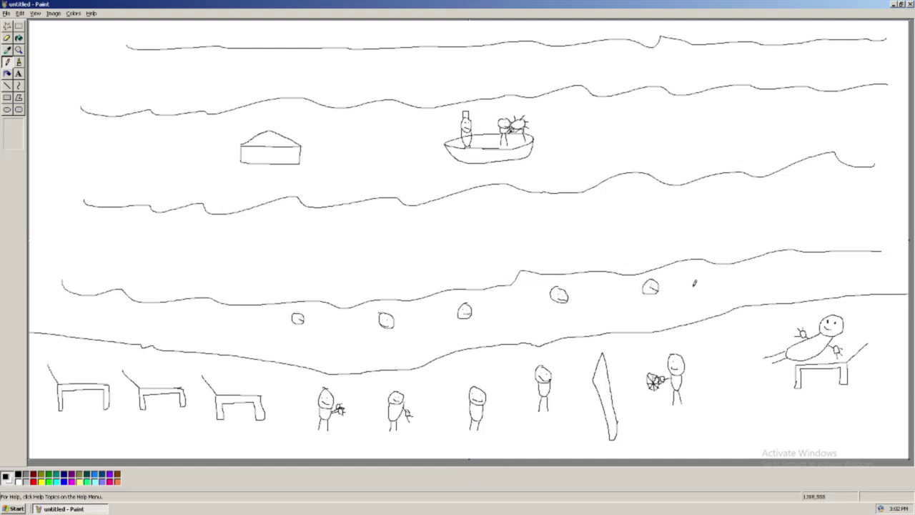
{"action": "mouse_move", "coordinate": [766, 265]}
{"action": "left_mouse_down"}
{"action": "mouse_move", "coordinate": [775, 279]}
{"action": "mouse_move", "coordinate": [767, 270]}
{"action": "left_mouse_up"}
{"action": "mouse_move", "coordinate": [196, 307]}
{"action": "left_mouse_down"}
{"action": "mouse_move", "coordinate": [205, 323]}
{"action": "mouse_move", "coordinate": [199, 309]}
{"action": "mouse_move", "coordinate": [201, 317]}
{"action": "left_mouse_up"}
{"action": "mouse_move", "coordinate": [556, 296]}
{"action": "left_mouse_down"}
{"action": "mouse_move", "coordinate": [554, 308]}
{"action": "mouse_move", "coordinate": [565, 308]}
{"action": "left_mouse_up"}
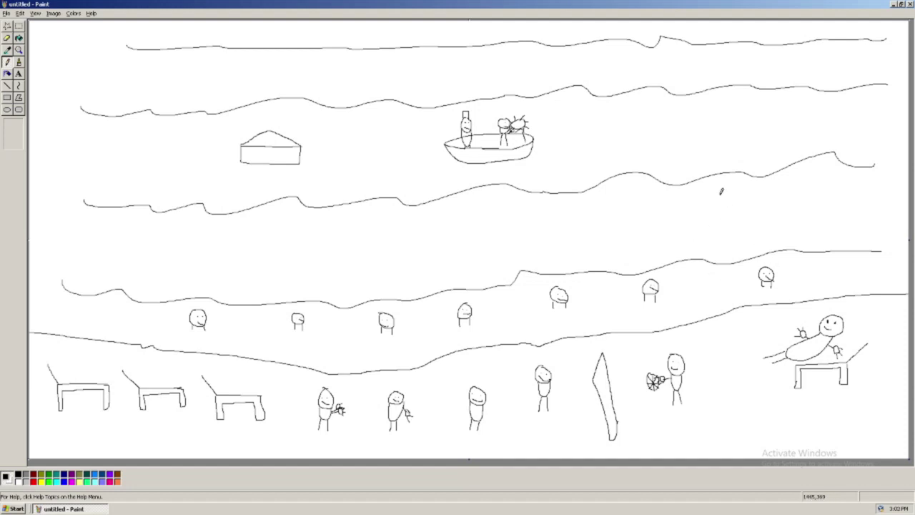
Draw two antenna-topped buoys and, between them, a figure riding a curved board between the third and fourth wave lines.
{"action": "mouse_move", "coordinate": [726, 189]}
{"action": "left_mouse_down"}
{"action": "mouse_move", "coordinate": [714, 221]}
{"action": "mouse_move", "coordinate": [731, 209]}
{"action": "mouse_move", "coordinate": [738, 221]}
{"action": "mouse_move", "coordinate": [714, 222]}
{"action": "mouse_move", "coordinate": [736, 220]}
{"action": "mouse_move", "coordinate": [721, 175]}
{"action": "left_mouse_up"}
{"action": "mouse_move", "coordinate": [113, 240]}
{"action": "left_mouse_down"}
{"action": "mouse_move", "coordinate": [117, 230]}
{"action": "mouse_move", "coordinate": [106, 242]}
{"action": "mouse_move", "coordinate": [127, 255]}
{"action": "mouse_move", "coordinate": [112, 214]}
{"action": "left_mouse_up"}
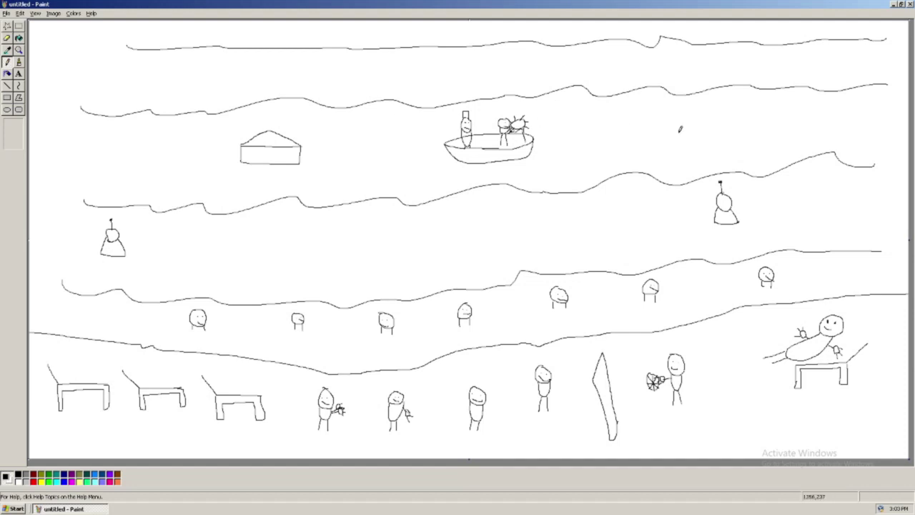
{"action": "left_click_drag", "start_coordinate": [502, 208], "coordinate": [512, 211]}
{"action": "left_click_drag", "start_coordinate": [504, 213], "coordinate": [511, 213]}
{"action": "mouse_move", "coordinate": [504, 217]}
{"action": "left_mouse_down"}
{"action": "mouse_move", "coordinate": [503, 227]}
{"action": "mouse_move", "coordinate": [510, 218]}
{"action": "left_mouse_up"}
{"action": "mouse_move", "coordinate": [509, 227]}
{"action": "left_mouse_down"}
{"action": "mouse_move", "coordinate": [527, 216]}
{"action": "mouse_move", "coordinate": [516, 243]}
{"action": "mouse_move", "coordinate": [493, 249]}
{"action": "mouse_move", "coordinate": [494, 231]}
{"action": "mouse_move", "coordinate": [515, 229]}
{"action": "mouse_move", "coordinate": [500, 227]}
{"action": "left_mouse_up"}
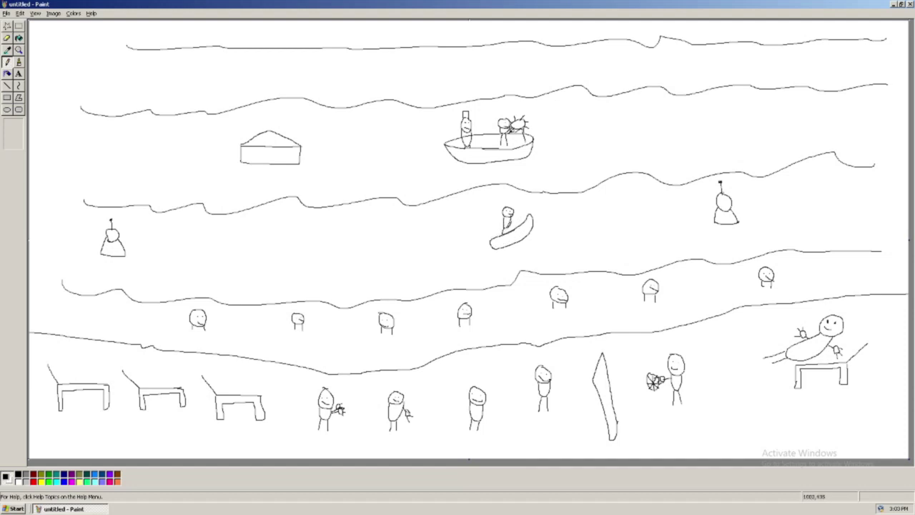
{"action": "left_click_drag", "start_coordinate": [516, 215], "coordinate": [514, 222]}
Draw four small V-shaped birds spread out between the first and second wave lines.
{"action": "left_click_drag", "start_coordinate": [778, 64], "coordinate": [789, 57]}
{"action": "left_click_drag", "start_coordinate": [132, 83], "coordinate": [156, 67]}
{"action": "mouse_move", "coordinate": [320, 65]}
{"action": "left_mouse_down"}
{"action": "mouse_move", "coordinate": [332, 73]}
{"action": "mouse_move", "coordinate": [345, 63]}
{"action": "left_mouse_up"}
{"action": "left_click_drag", "start_coordinate": [605, 69], "coordinate": [601, 65]}
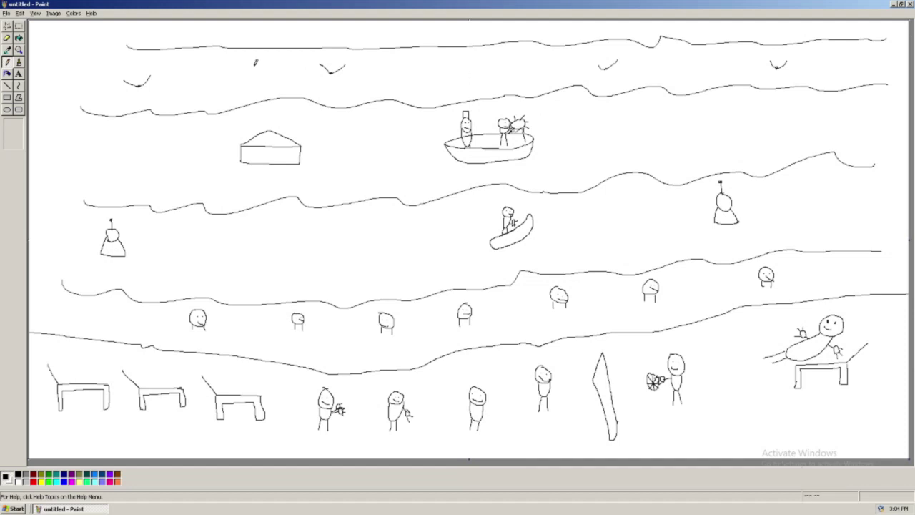
Fill the whole sea with blue and the sand below the shoreline with pale yellow.
{"action": "left_click", "coordinate": [22, 41]}
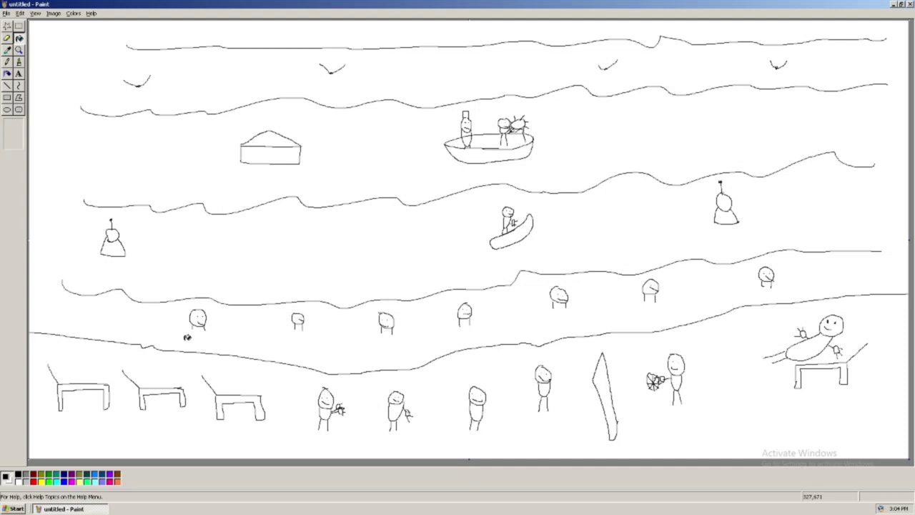
{"action": "left_click", "coordinate": [94, 474]}
{"action": "left_click", "coordinate": [327, 327]}
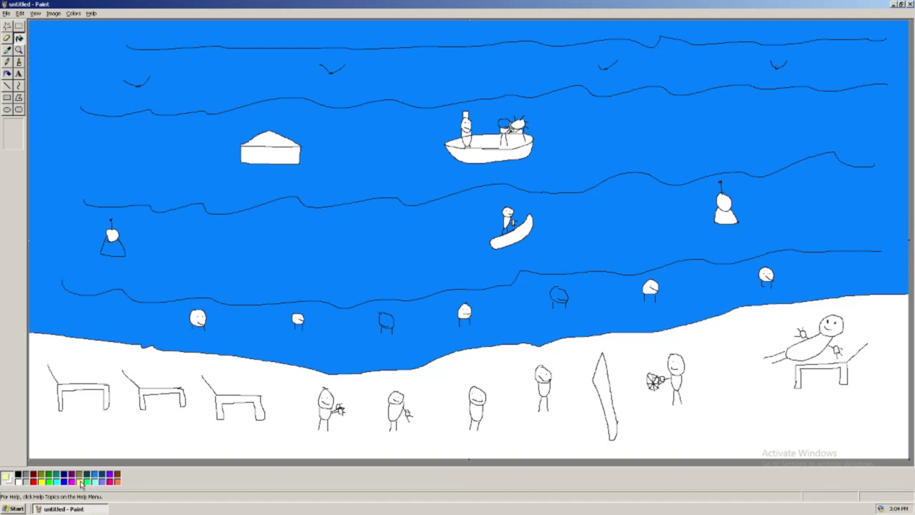
{"action": "left_click", "coordinate": [279, 433]}
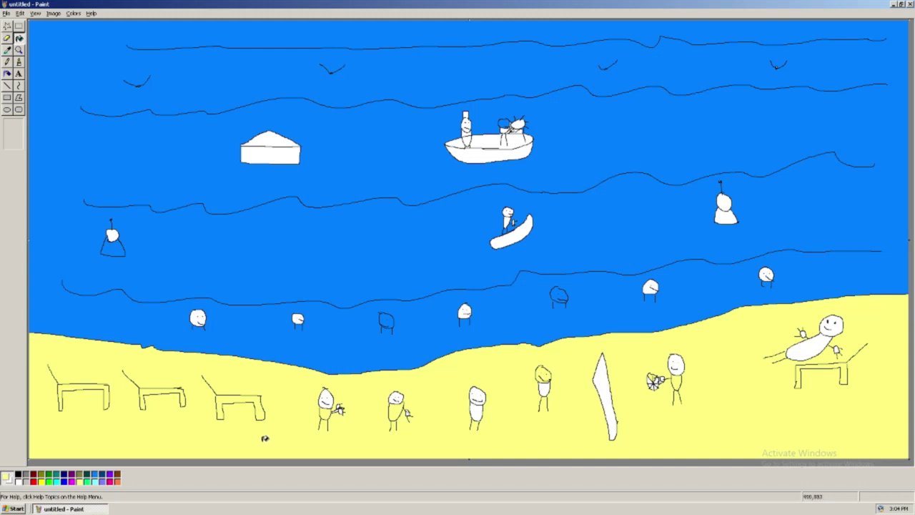
Fill the box with its peaked roof and both parts of the large boat with brown.
{"action": "left_click", "coordinate": [117, 474]}
{"action": "left_click", "coordinate": [289, 152]}
{"action": "left_click", "coordinate": [271, 140]}
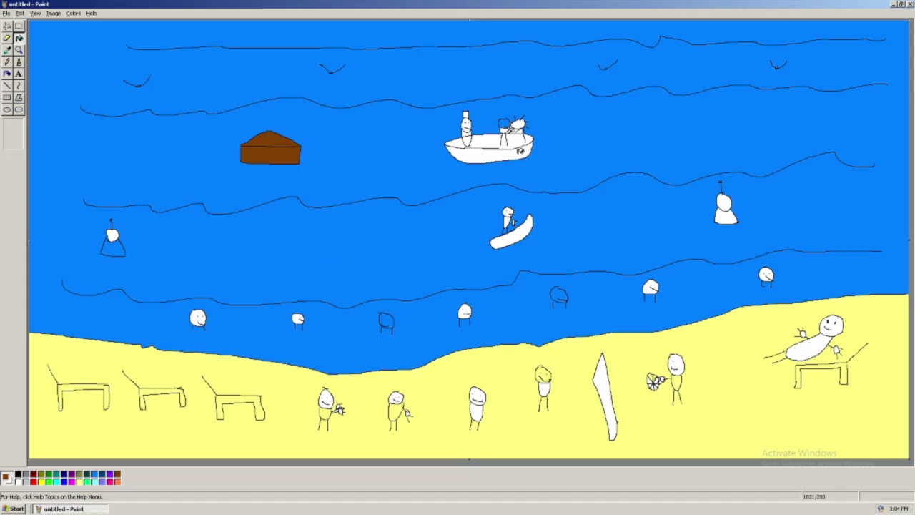
{"action": "left_click", "coordinate": [490, 152]}
{"action": "left_click", "coordinate": [489, 140]}
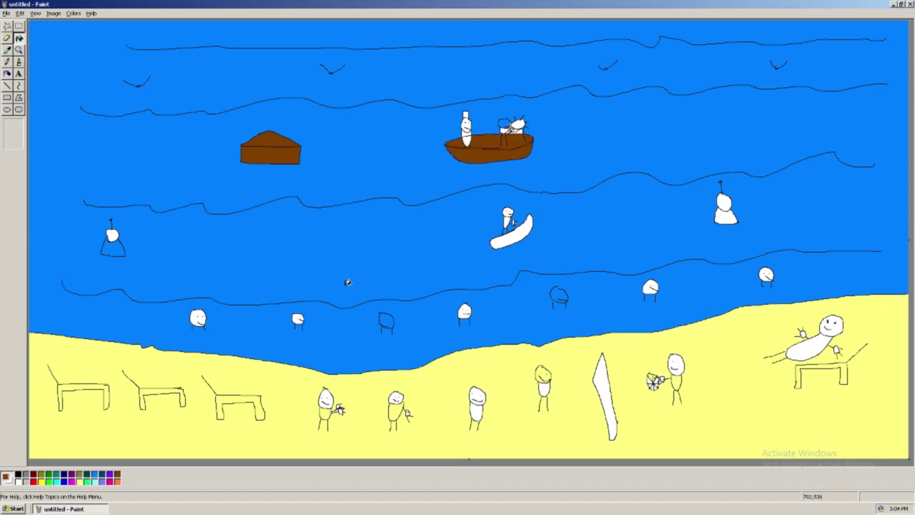
Fill the round top of the left buoy and both parts of the right buoy with bright green.
{"action": "left_click", "coordinate": [49, 481]}
{"action": "left_click", "coordinate": [113, 233]}
{"action": "left_click", "coordinate": [724, 202]}
{"action": "left_click", "coordinate": [729, 217]}
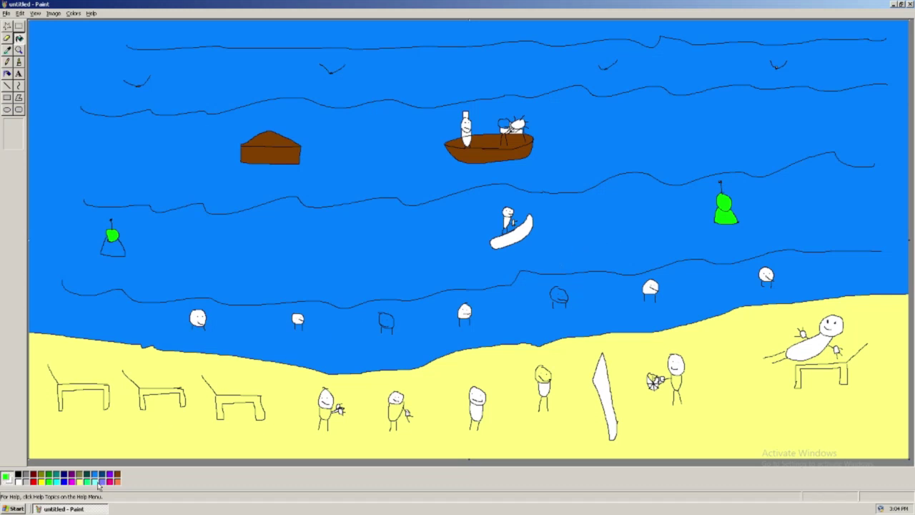
Fill the rider's curved board with yellow and the rider's body with magenta.
{"action": "left_click", "coordinate": [43, 482]}
{"action": "left_click", "coordinate": [522, 231]}
{"action": "left_click", "coordinate": [72, 482]}
{"action": "left_click", "coordinate": [509, 221]}
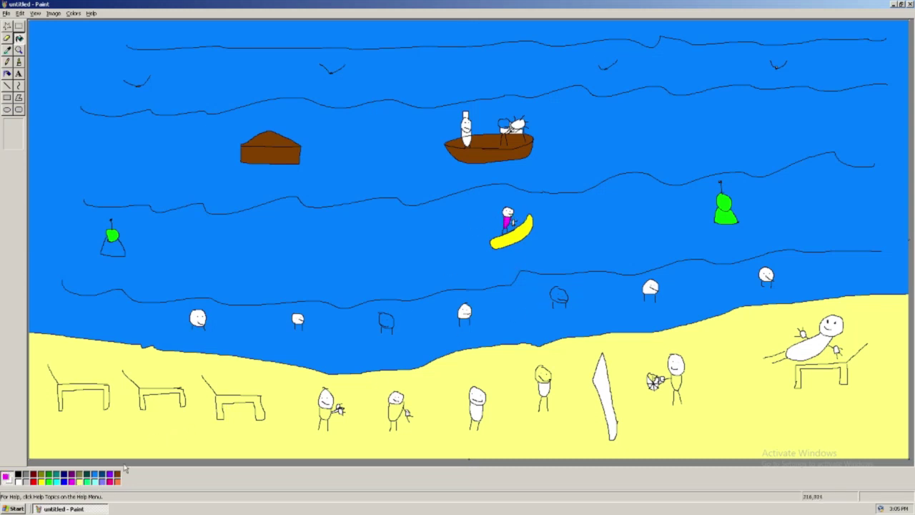
Fill the white heads of the swimmers near the shoreline with pale yellow.
{"action": "left_click", "coordinate": [80, 483]}
{"action": "left_click", "coordinate": [198, 318]}
{"action": "left_click", "coordinate": [298, 318]}
{"action": "left_click", "coordinate": [464, 312]}
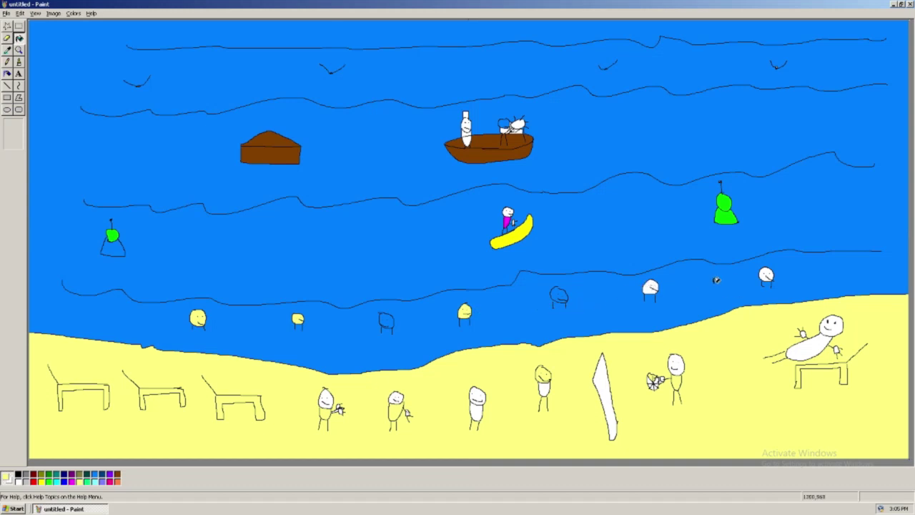
{"action": "left_click", "coordinate": [765, 275]}
Fill the four white heads of the standing beach figures with yellow and the tall pointed board with purple.
{"action": "left_click", "coordinate": [325, 395]}
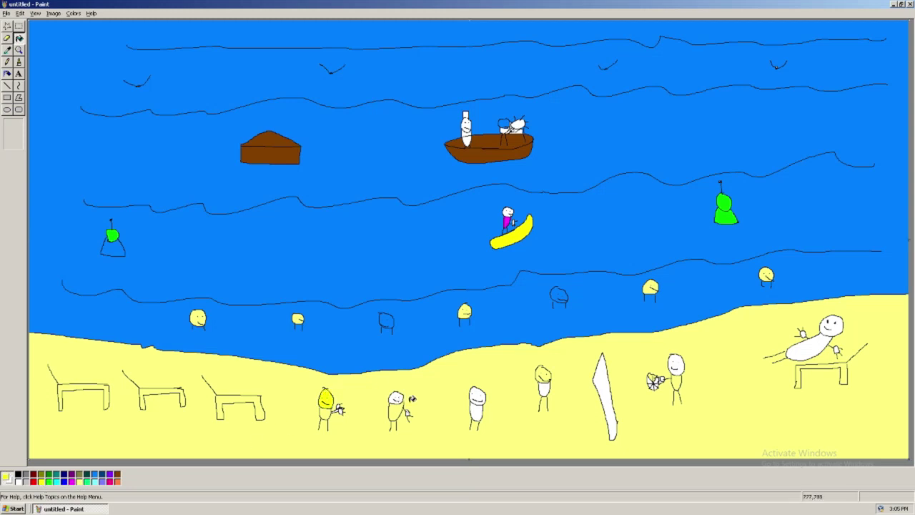
{"action": "left_click", "coordinate": [396, 397]}
{"action": "left_click", "coordinate": [477, 390]}
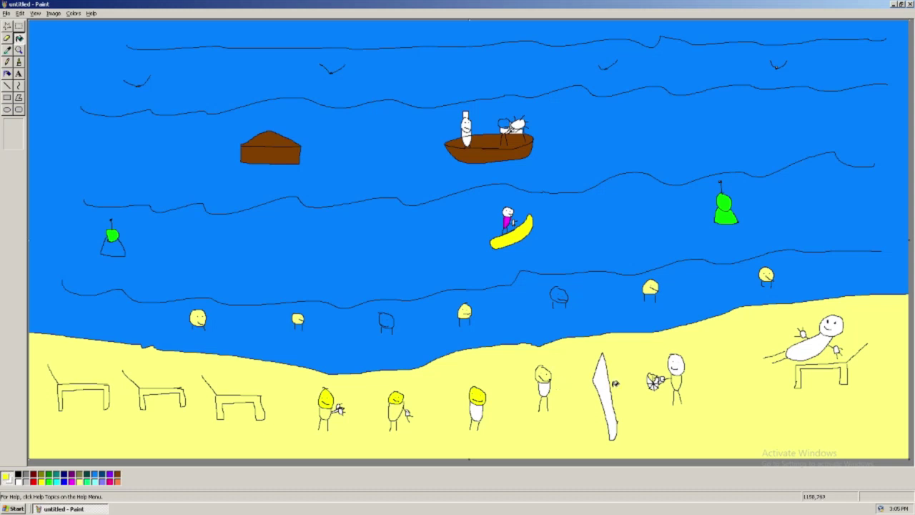
{"action": "left_click", "coordinate": [677, 360]}
{"action": "left_click", "coordinate": [602, 370]}
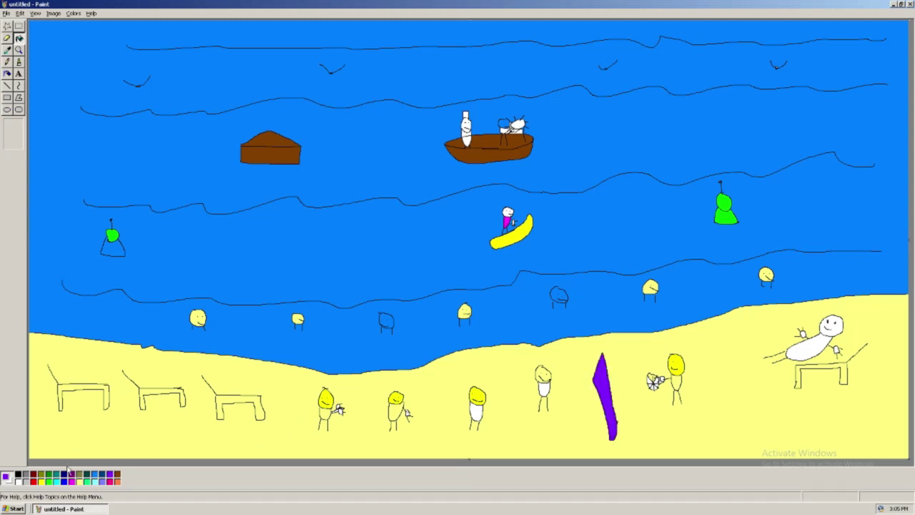
Fill the reclining figure's body with red and its head with pale yellow.
{"action": "left_click", "coordinate": [33, 481]}
{"action": "left_click", "coordinate": [816, 344]}
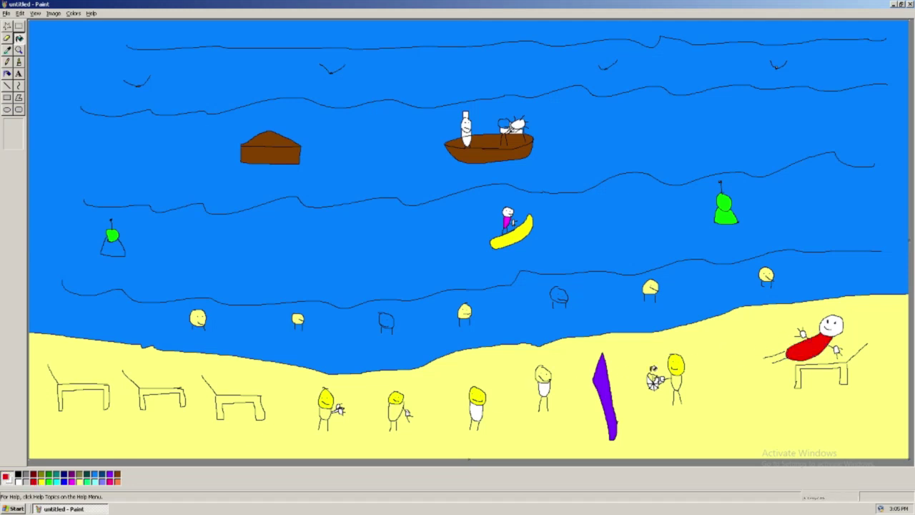
{"action": "left_click", "coordinate": [83, 484]}
{"action": "left_click", "coordinate": [836, 327]}
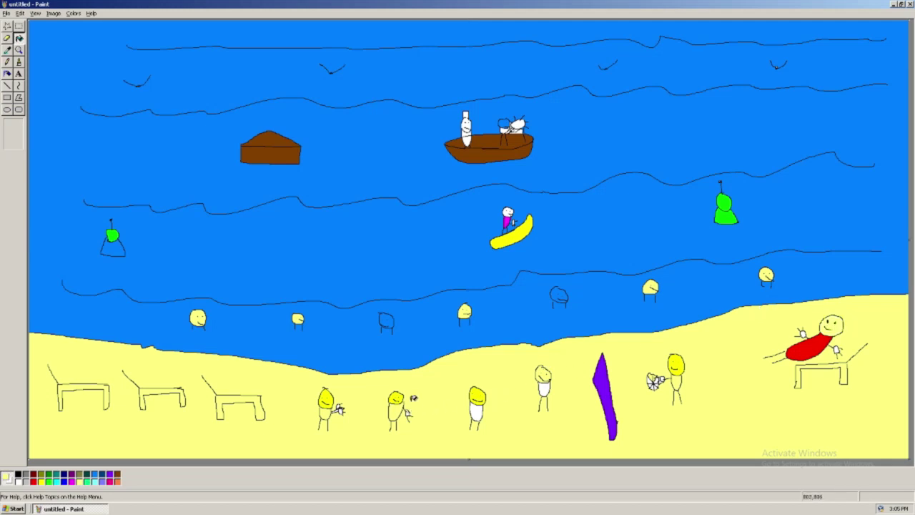
Color the boat's passengers: the tall left figure blue, the spiky head dark red and the area beneath it yellow.
{"action": "left_click", "coordinate": [64, 481]}
{"action": "left_click", "coordinate": [465, 123]}
{"action": "left_click", "coordinate": [466, 140]}
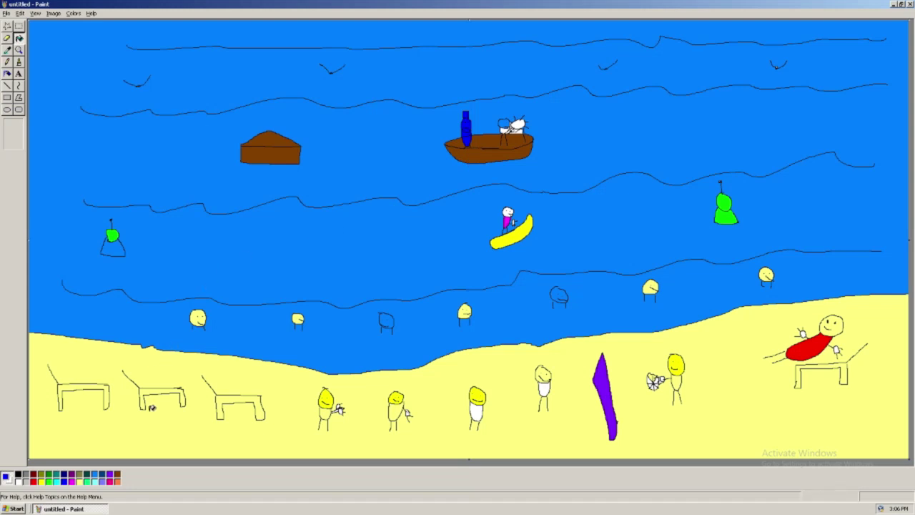
{"action": "left_click", "coordinate": [49, 482]}
{"action": "left_click", "coordinate": [518, 124]}
{"action": "left_click", "coordinate": [42, 482]}
{"action": "left_click", "coordinate": [504, 124]}
Fill the white bodies of the two middle standing figures with orange and the round patterned object with pink.
{"action": "left_click", "coordinate": [118, 483]}
{"action": "left_click", "coordinate": [476, 411]}
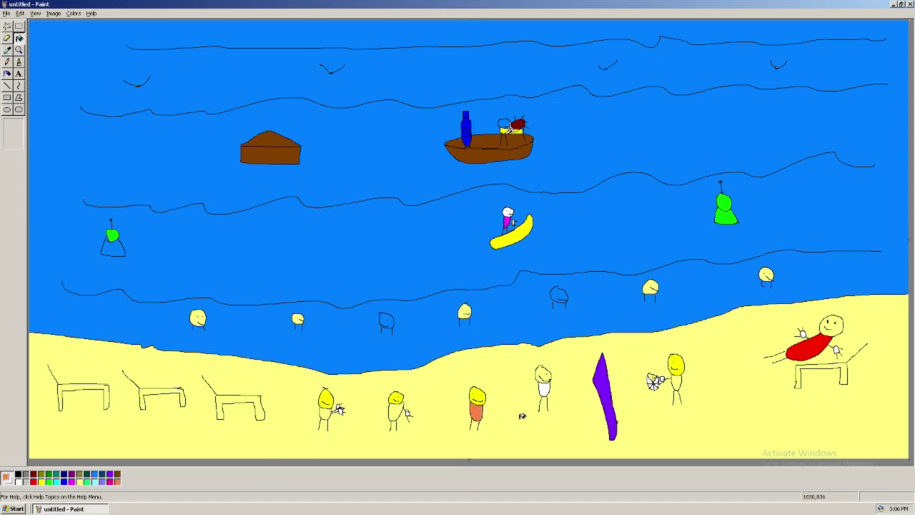
{"action": "left_click", "coordinate": [543, 387]}
{"action": "left_click", "coordinate": [653, 385]}
{"action": "left_click_drag", "start_coordinate": [670, 377], "coordinate": [658, 379]}
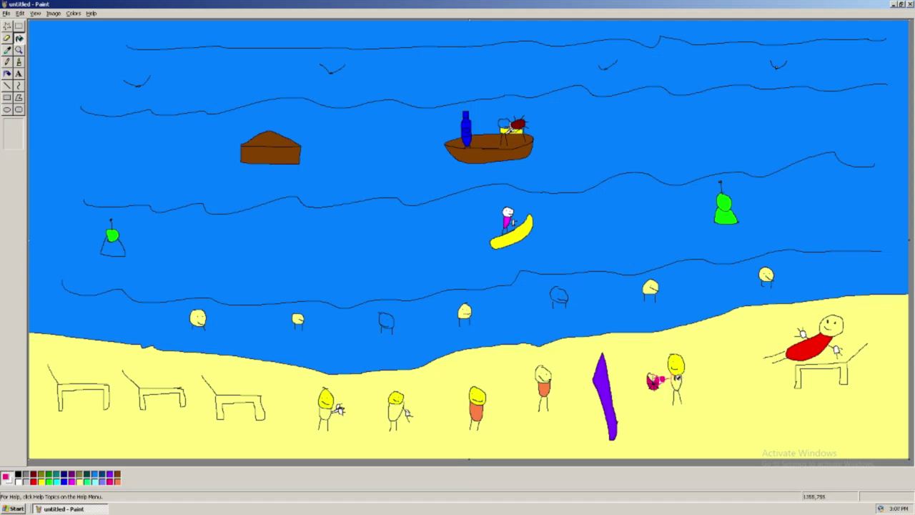
Fill the board rider's head and the reclining figure's hands with yellow tones.
{"action": "left_click", "coordinate": [84, 482]}
{"action": "left_click", "coordinate": [507, 211]}
{"action": "left_click", "coordinate": [842, 345]}
Start saving the drawing as a new file and name it "beach by the ocean".
{"action": "left_click", "coordinate": [6, 13]}
{"action": "left_click", "coordinate": [40, 47]}
{"action": "left_click_drag", "start_coordinate": [175, 25], "coordinate": [365, 196]}
{"action": "left_click", "coordinate": [312, 363]}
{"action": "double_click", "coordinate": [312, 363]}
{"action": "type", "text": "beach"}
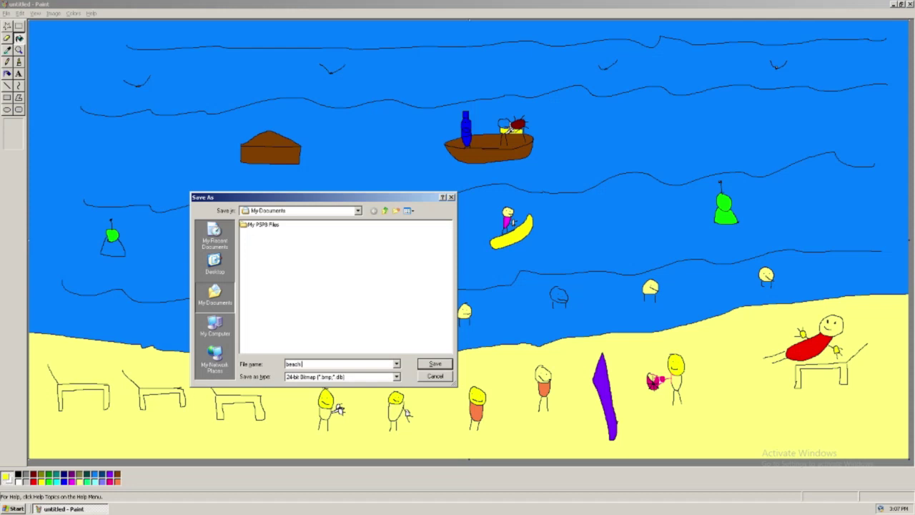
{"action": "type", "text": " by the ocean"}
{"action": "left_click", "coordinate": [384, 211]}
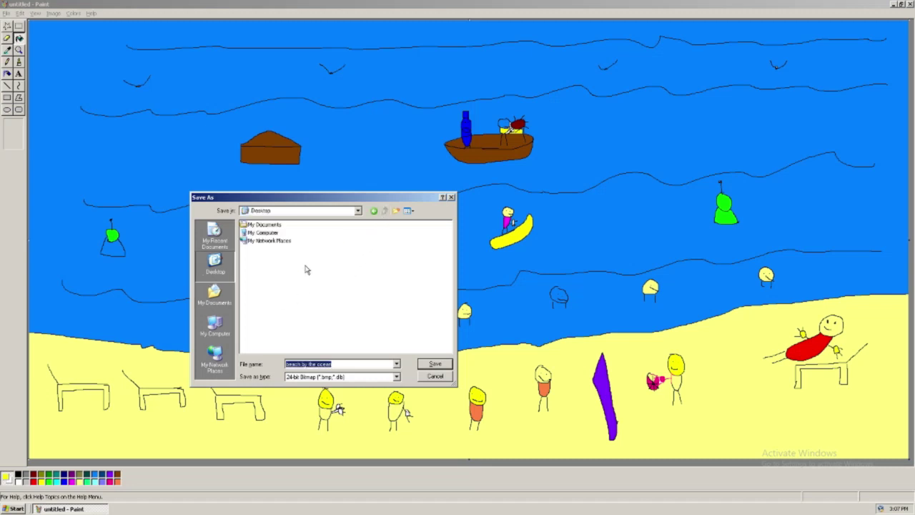
{"action": "left_click", "coordinate": [275, 226]}
{"action": "double_click", "coordinate": [276, 226]}
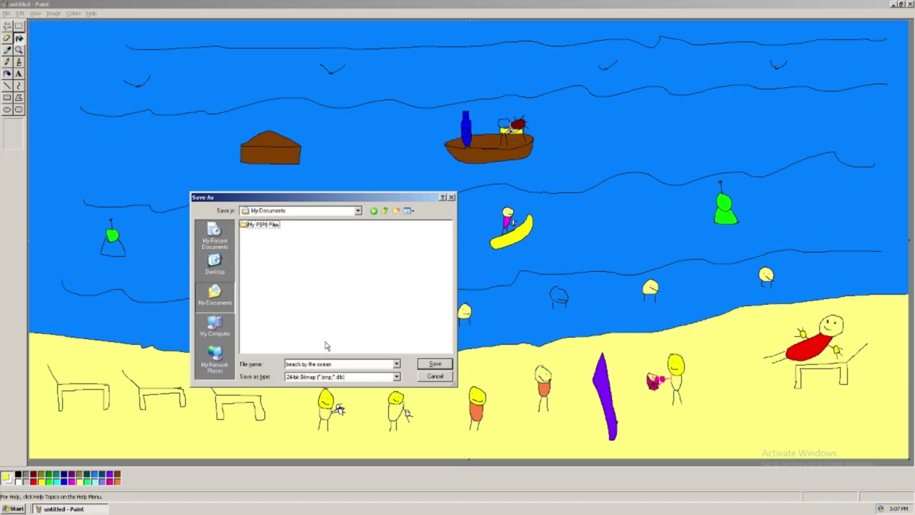
Save the drawing in My Documents as a 16 Color Bitmap, accepting the loss of color information.
{"action": "left_click", "coordinate": [397, 377]}
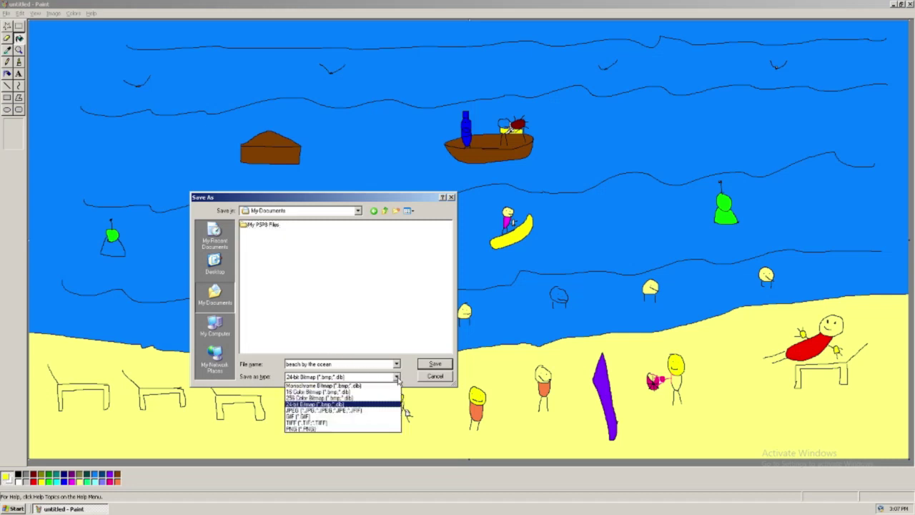
{"action": "left_click", "coordinate": [379, 391]}
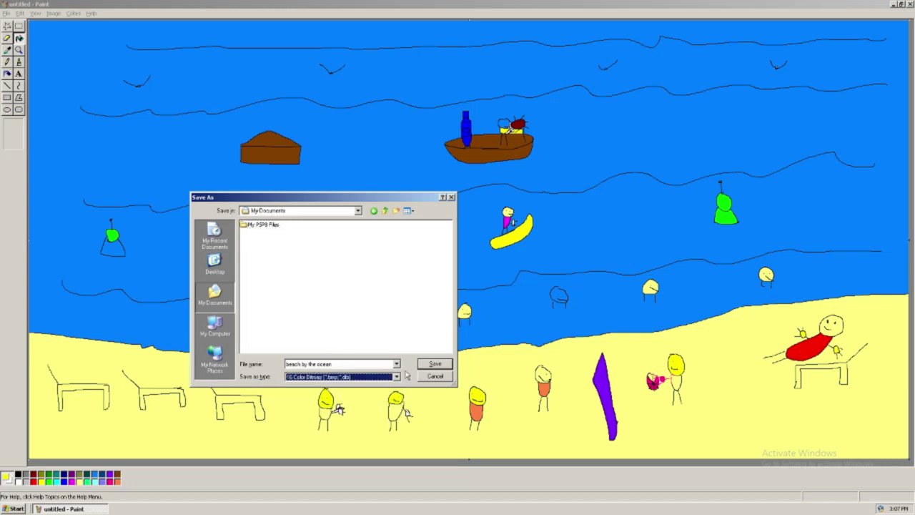
{"action": "left_click", "coordinate": [435, 364]}
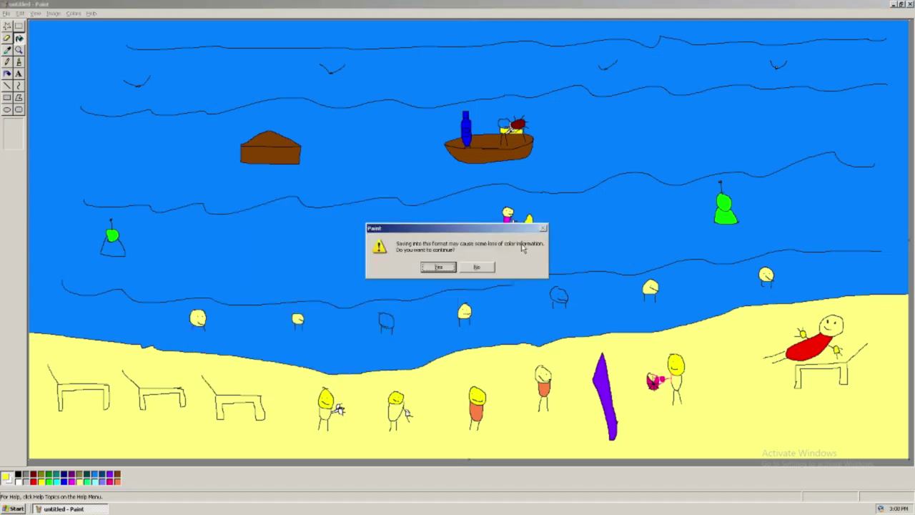
{"action": "left_click", "coordinate": [439, 270]}
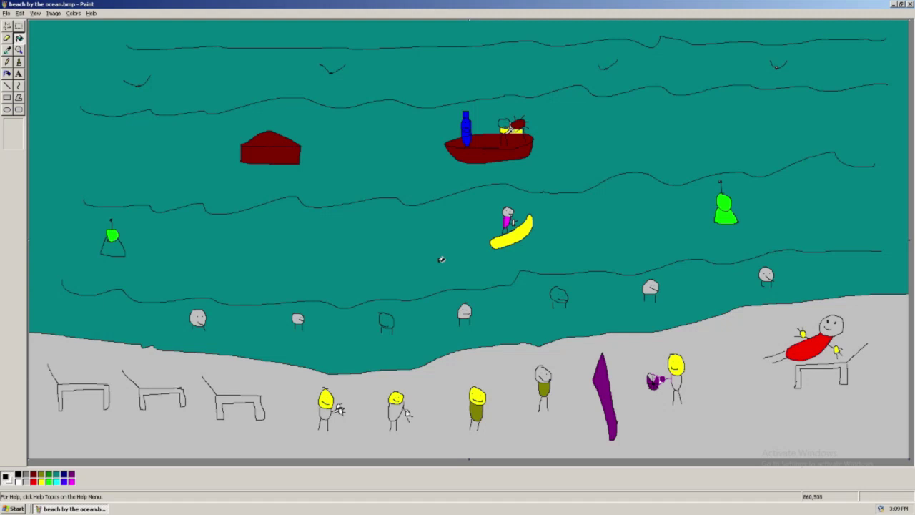
Close Paint and launch Jasc Paint Shop Pro 8 from the desktop.
{"action": "left_click", "coordinate": [909, 5]}
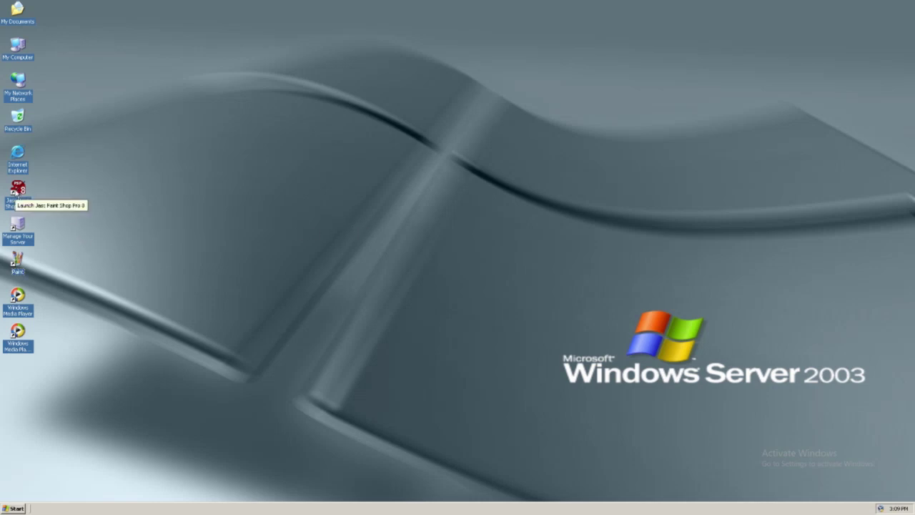
{"action": "double_click", "coordinate": [18, 191]}
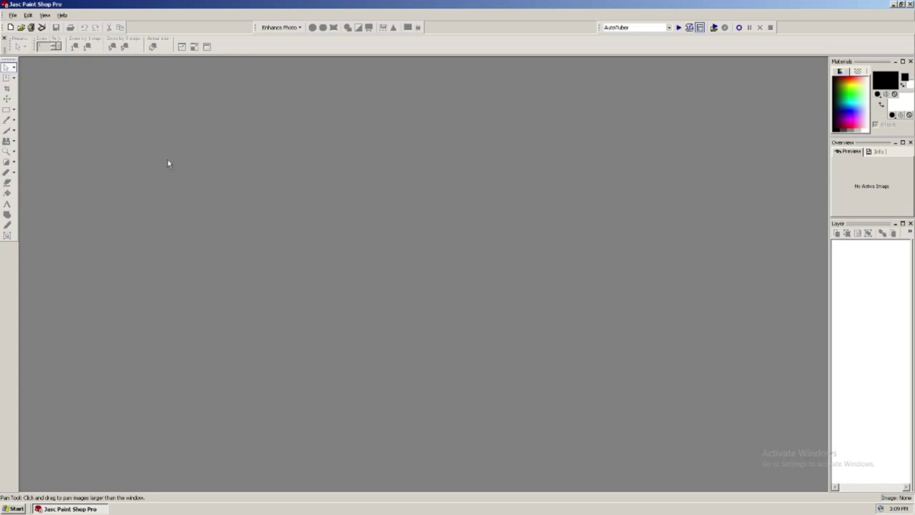
Check the program's version information for Paint Shop Pro and close it.
{"action": "left_click", "coordinate": [62, 15]}
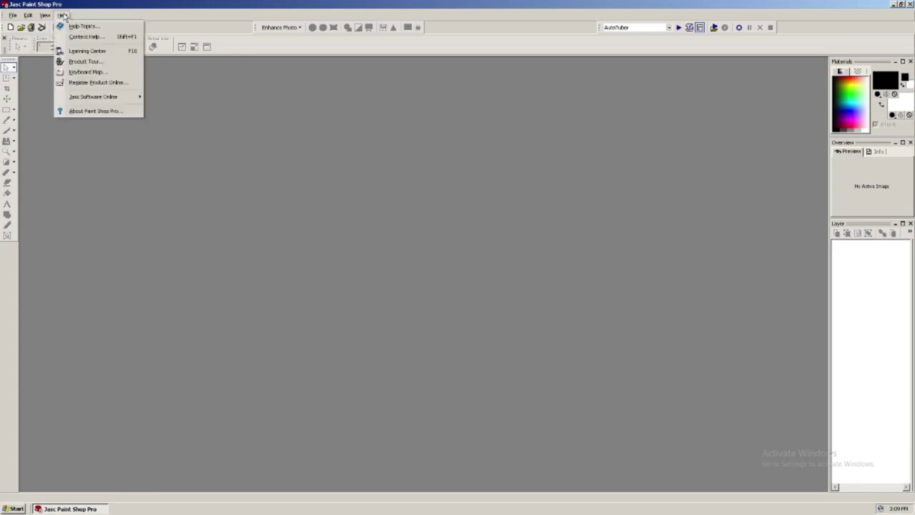
{"action": "left_click", "coordinate": [95, 111]}
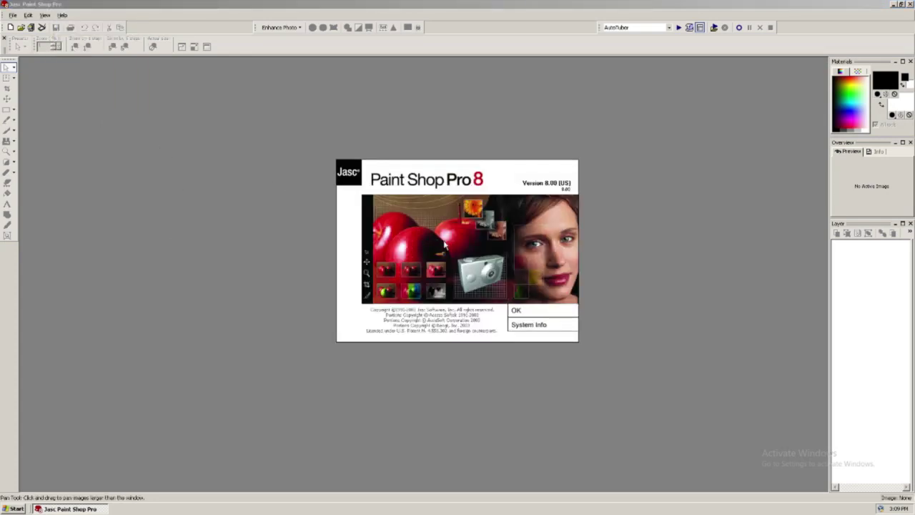
{"action": "left_click", "coordinate": [528, 311]}
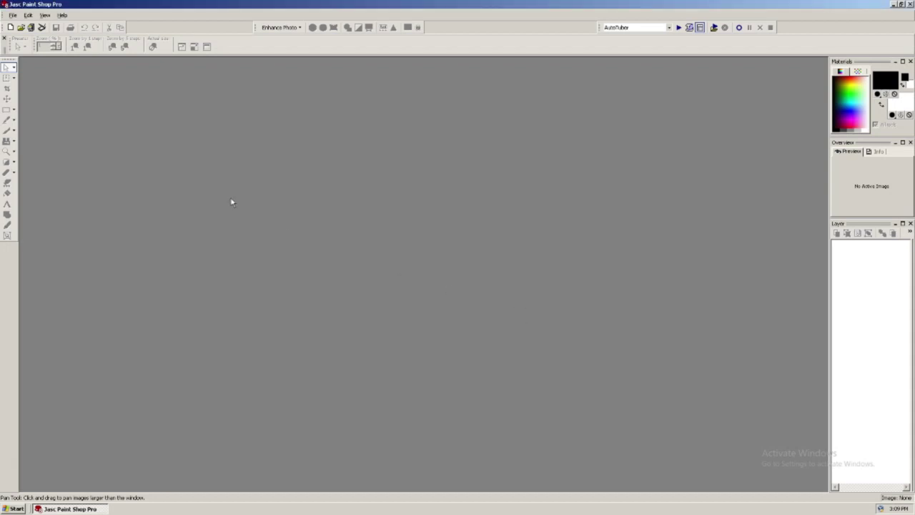
Open the image "beach by the ocean.bmp" from My Documents.
{"action": "left_click", "coordinate": [12, 15]}
{"action": "left_click", "coordinate": [23, 38]}
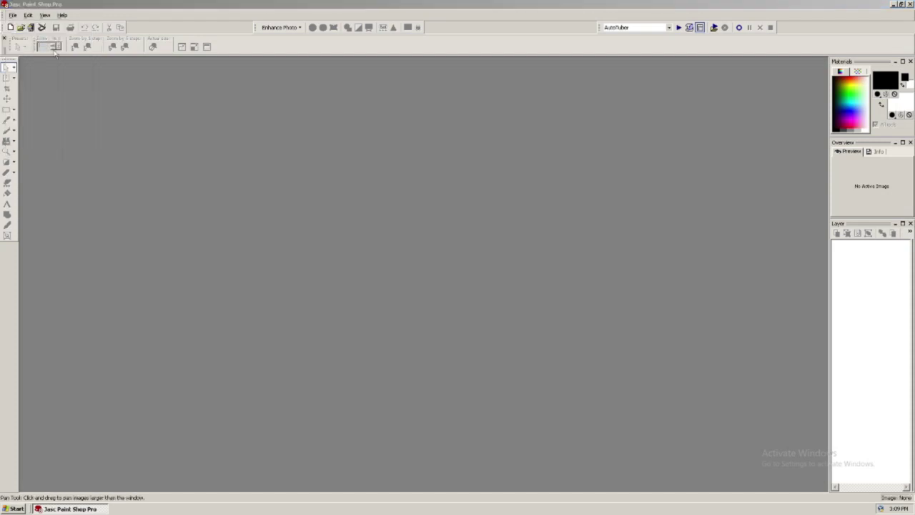
{"action": "left_click", "coordinate": [506, 177]}
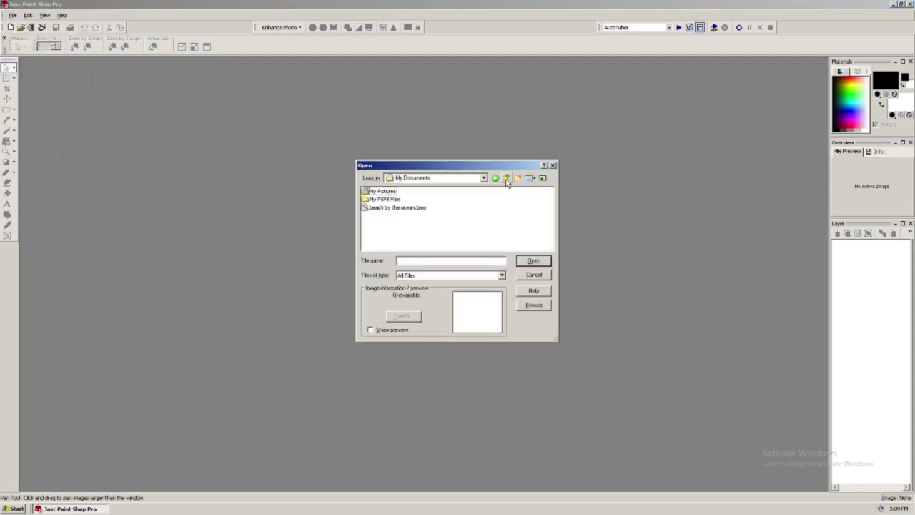
{"action": "left_click", "coordinate": [413, 208]}
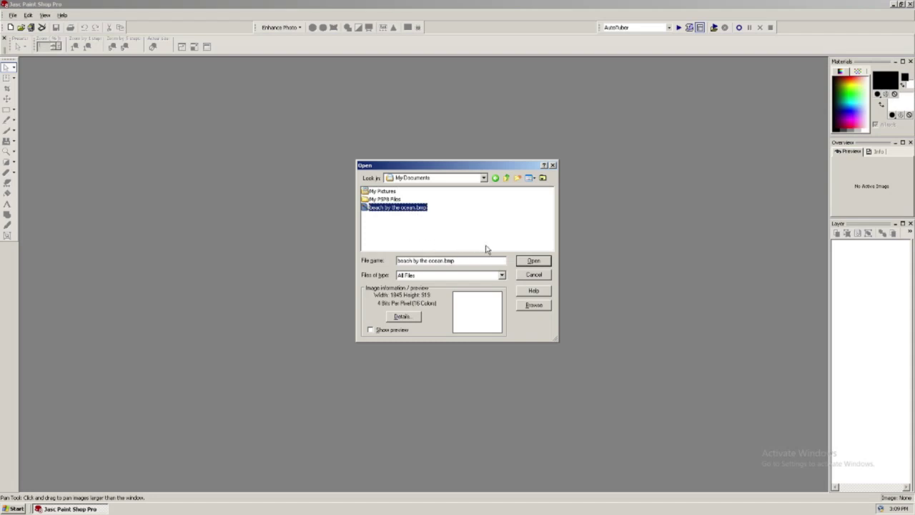
{"action": "left_click", "coordinate": [545, 262]}
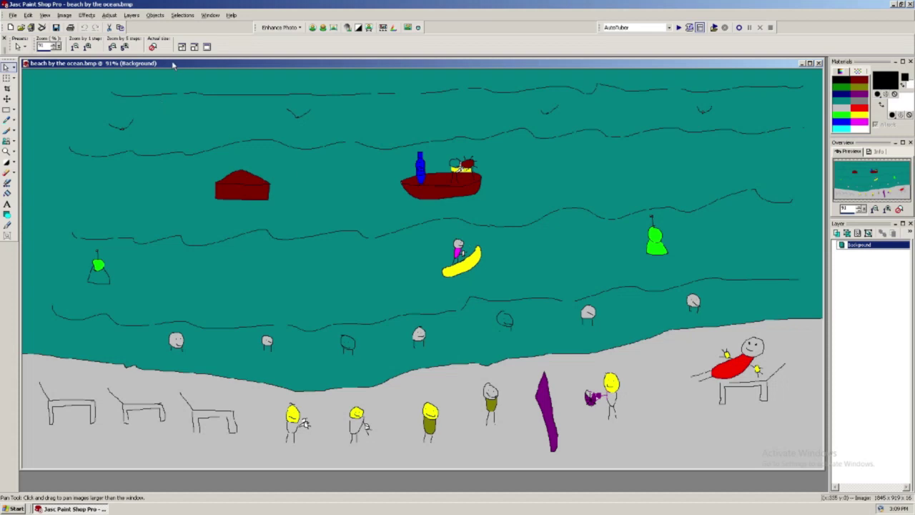
Apply the Glowing Edges artistic effect to the beach image, accepting the promotion to 16 million colors and the last used settings.
{"action": "left_click", "coordinate": [86, 15]}
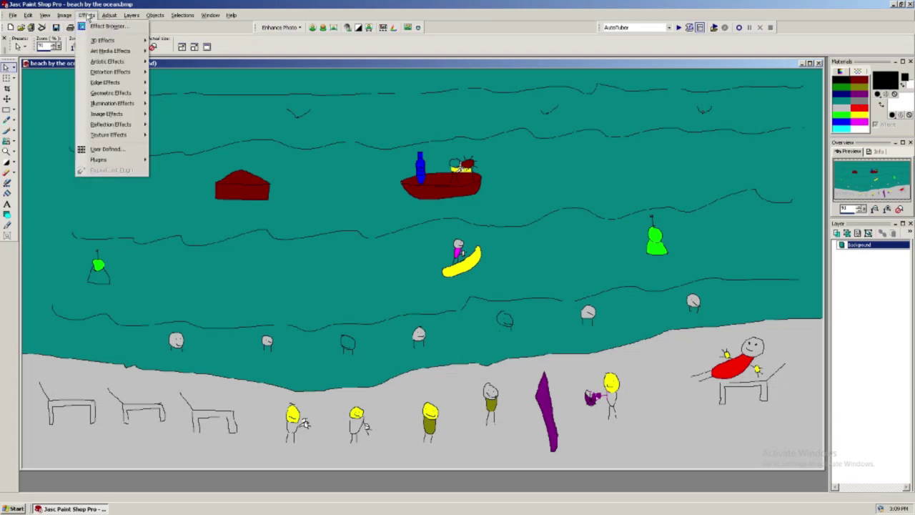
{"action": "mouse_move", "coordinate": [102, 63]}
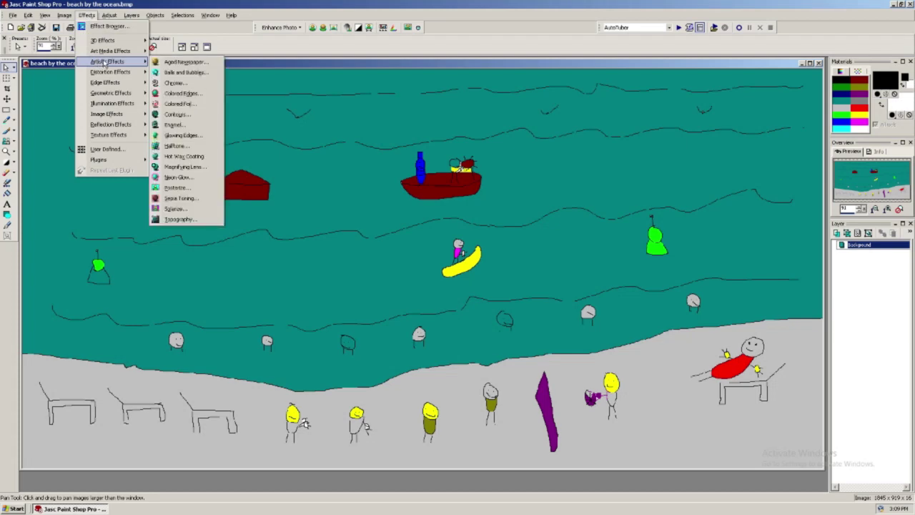
{"action": "left_click", "coordinate": [183, 137]}
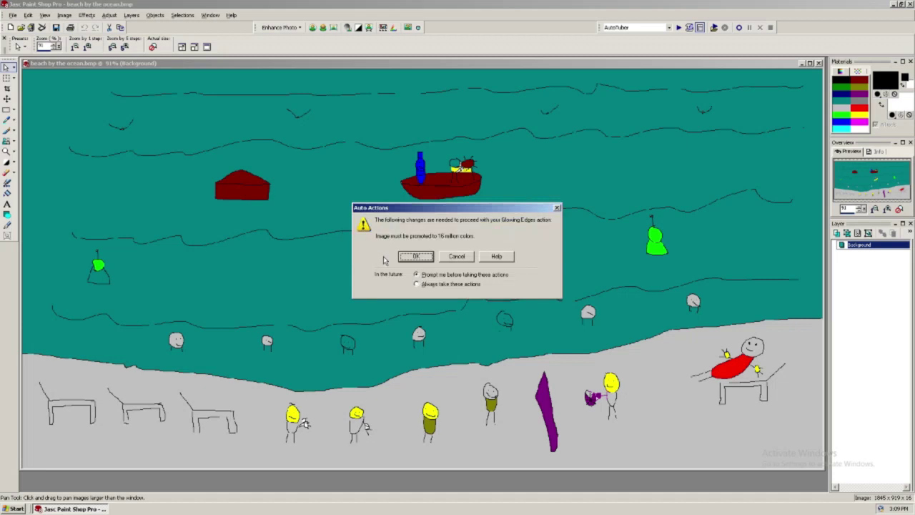
{"action": "left_click", "coordinate": [421, 259]}
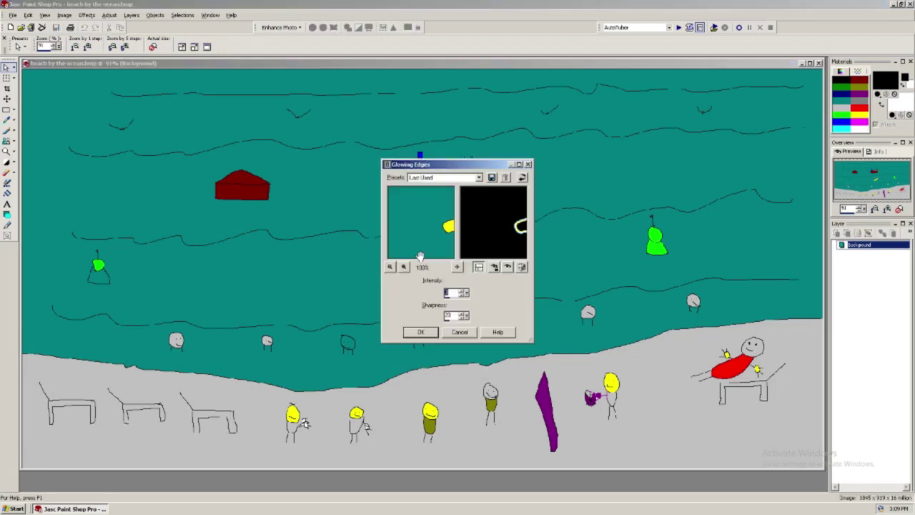
{"action": "left_click", "coordinate": [422, 336]}
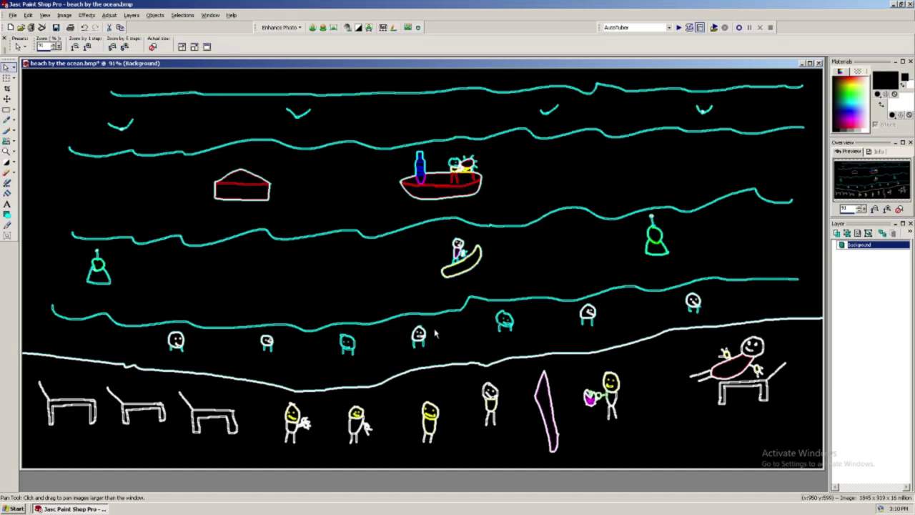
Distort the image with the Cylinder - Horizontal geometric effect at its preset strength.
{"action": "left_click", "coordinate": [87, 15]}
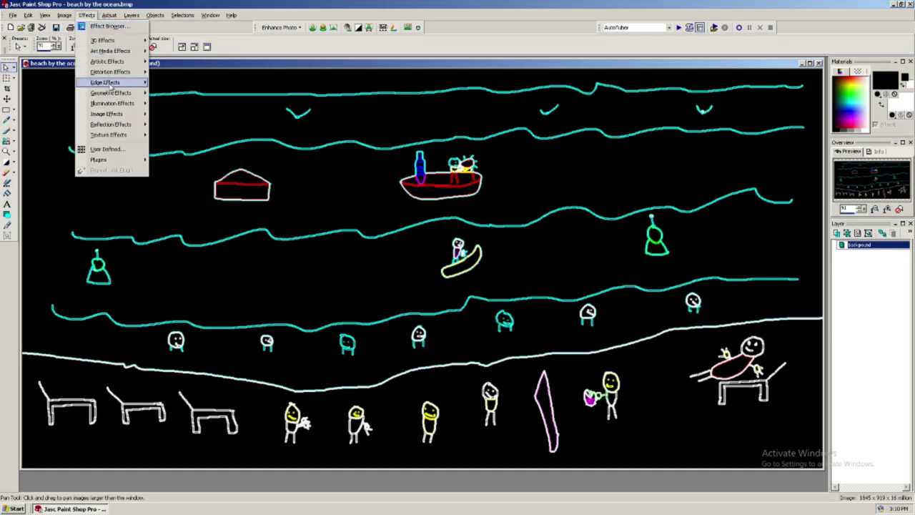
{"action": "mouse_move", "coordinate": [108, 98]}
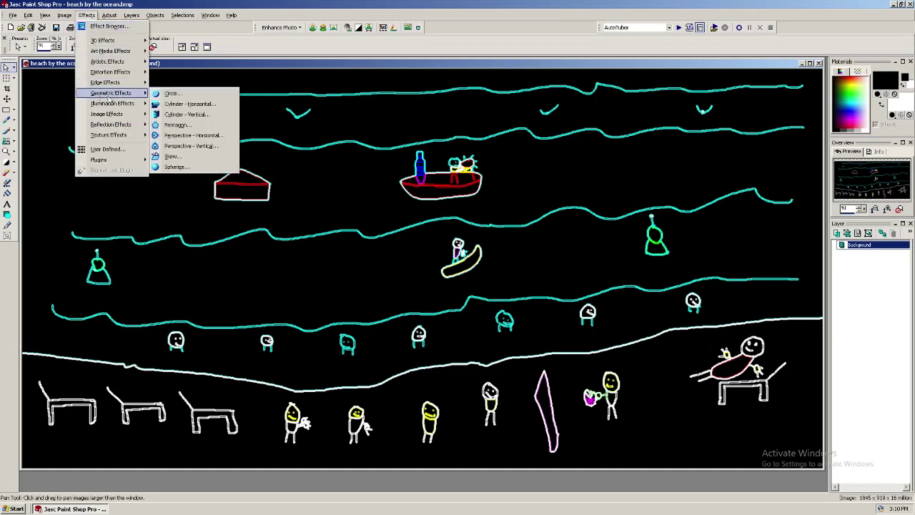
{"action": "left_click", "coordinate": [189, 105]}
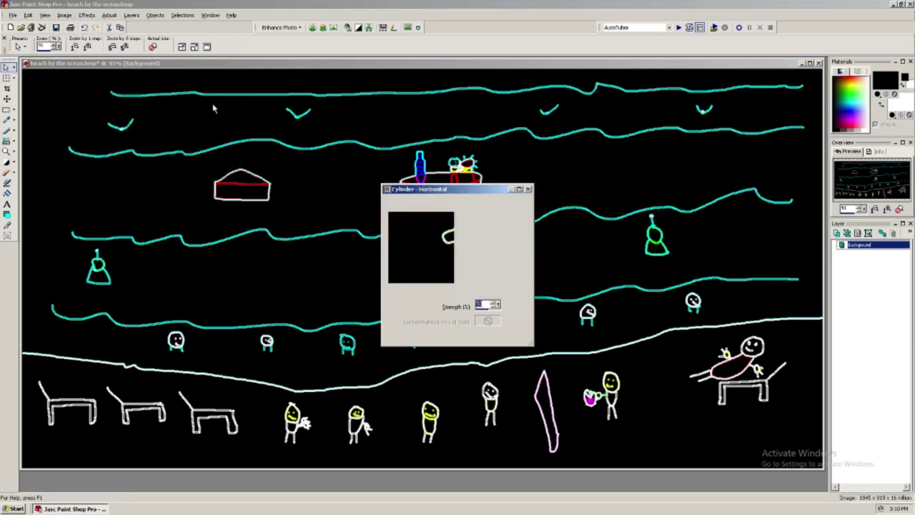
{"action": "left_click", "coordinate": [422, 323]}
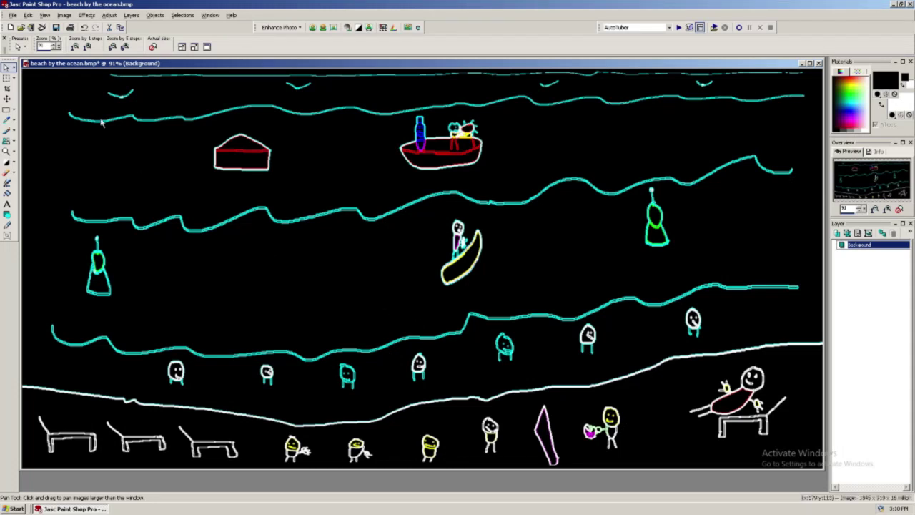
Add a white Sunburst illumination effect over the hut, keeping the last used light spot, ray and circle settings.
{"action": "left_click", "coordinate": [86, 14]}
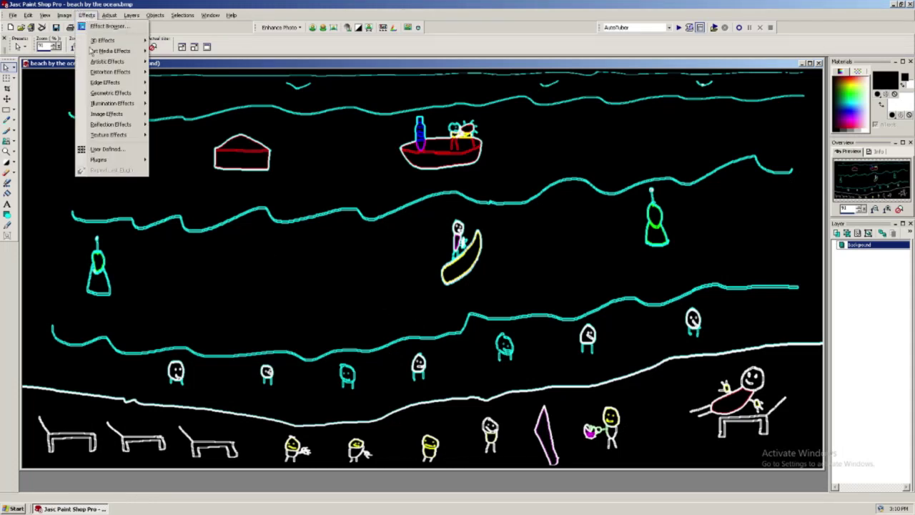
{"action": "mouse_move", "coordinate": [133, 105]}
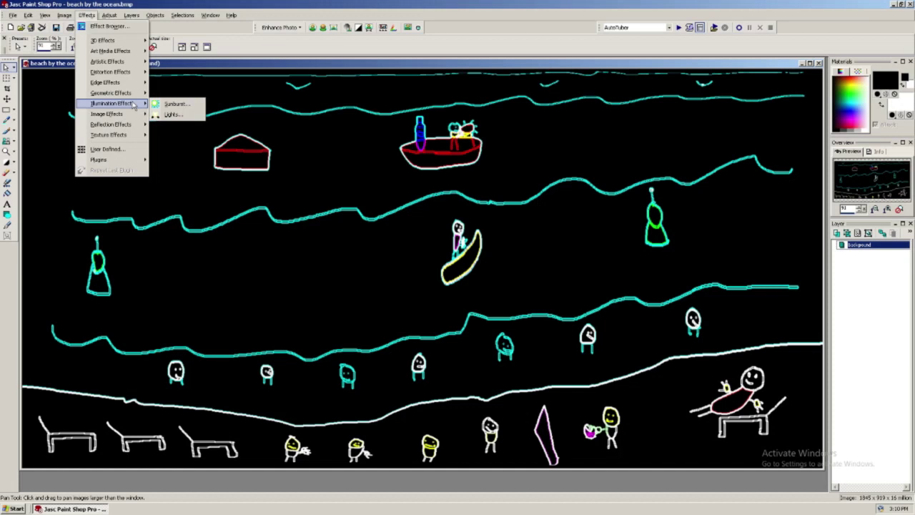
{"action": "left_click", "coordinate": [177, 113]}
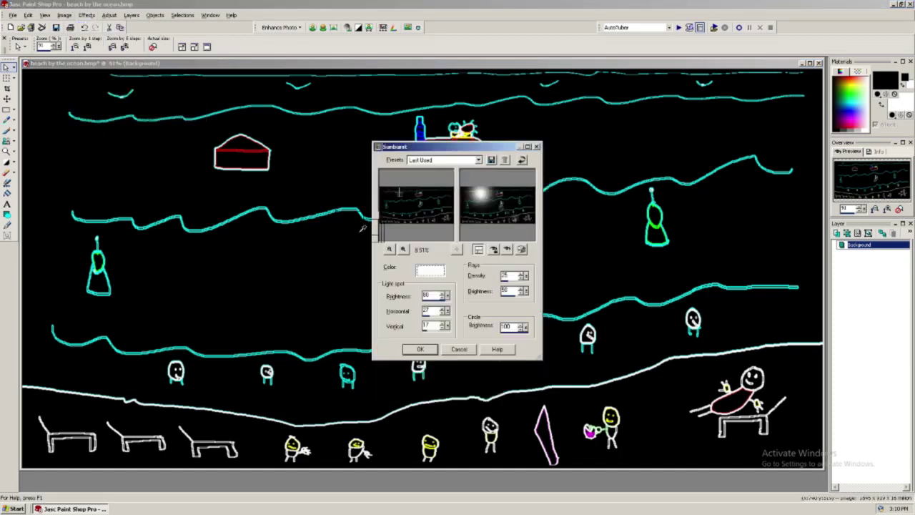
{"action": "left_click", "coordinate": [422, 349]}
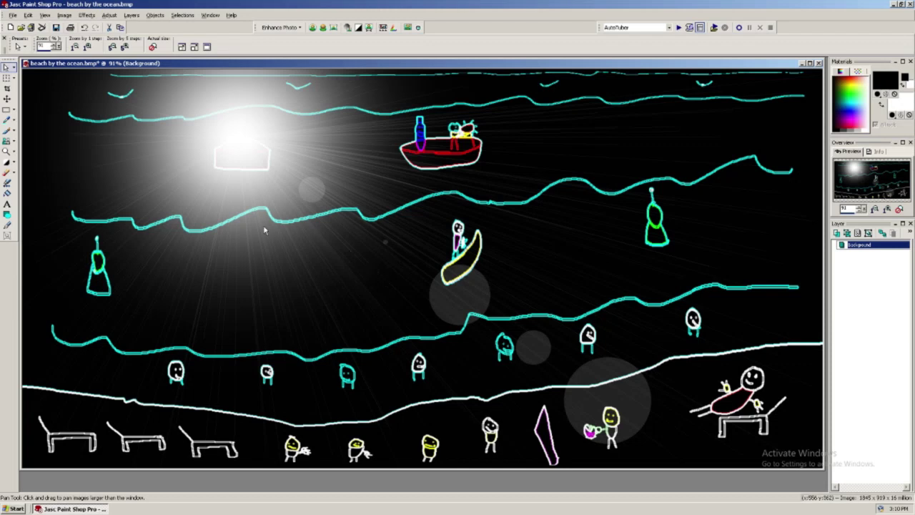
Apply the Kaleidoscope reflection effect to the whole image with its preset settings.
{"action": "left_click", "coordinate": [87, 14]}
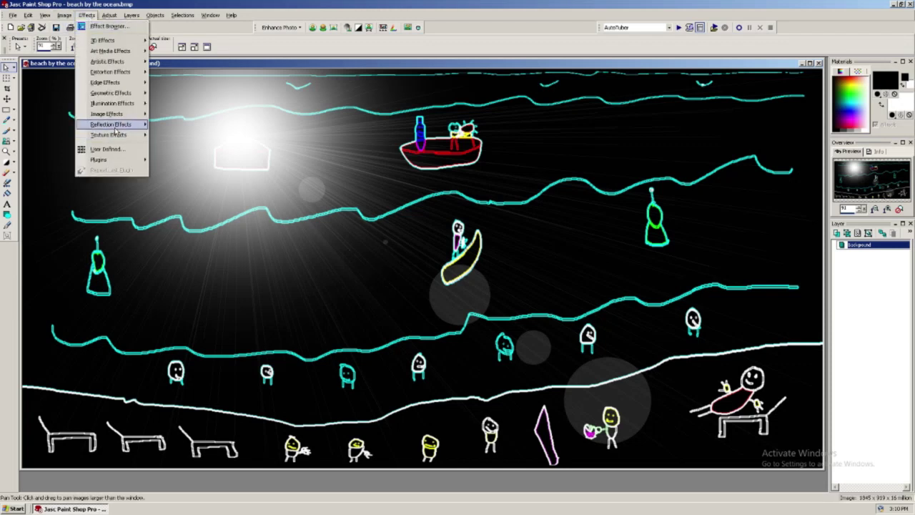
{"action": "mouse_move", "coordinate": [114, 131]}
{"action": "left_click", "coordinate": [177, 136]}
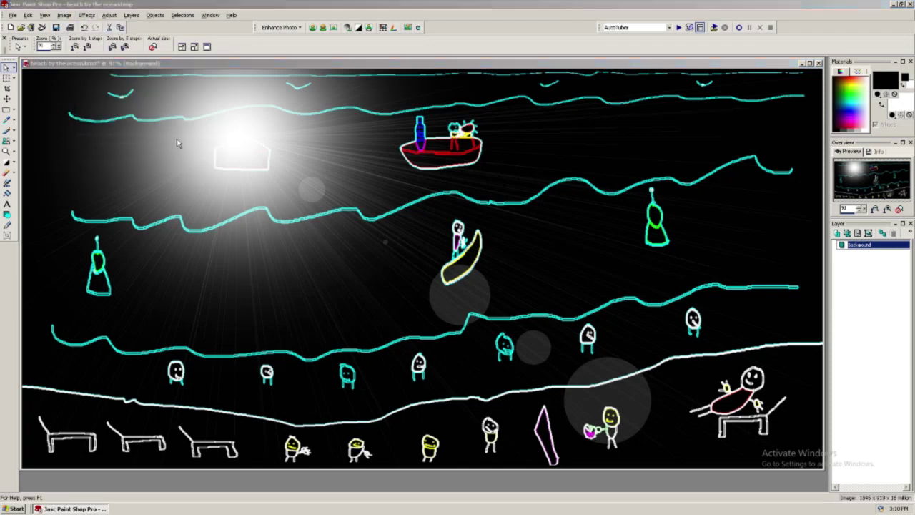
{"action": "left_click", "coordinate": [420, 372]}
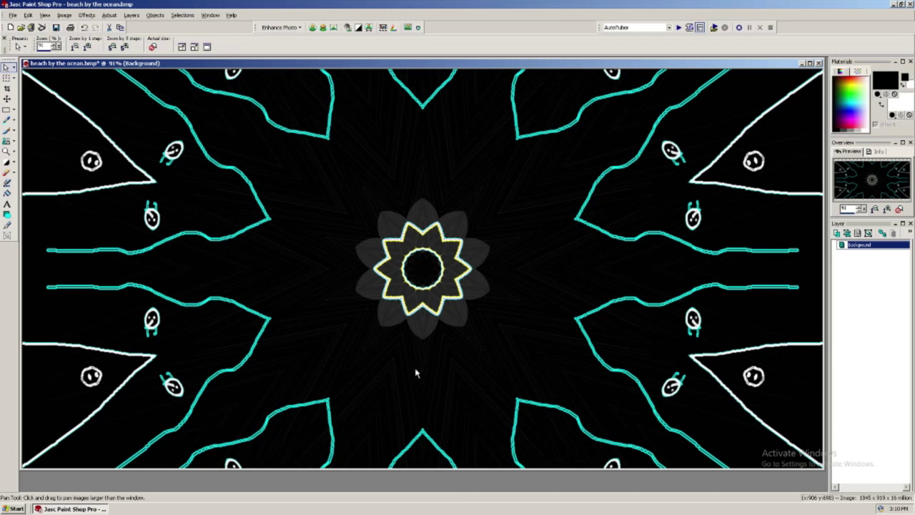
Apply the Blinds texture effect with black horizontal blinds at 100 opacity.
{"action": "left_click", "coordinate": [64, 15]}
{"action": "mouse_move", "coordinate": [86, 15]}
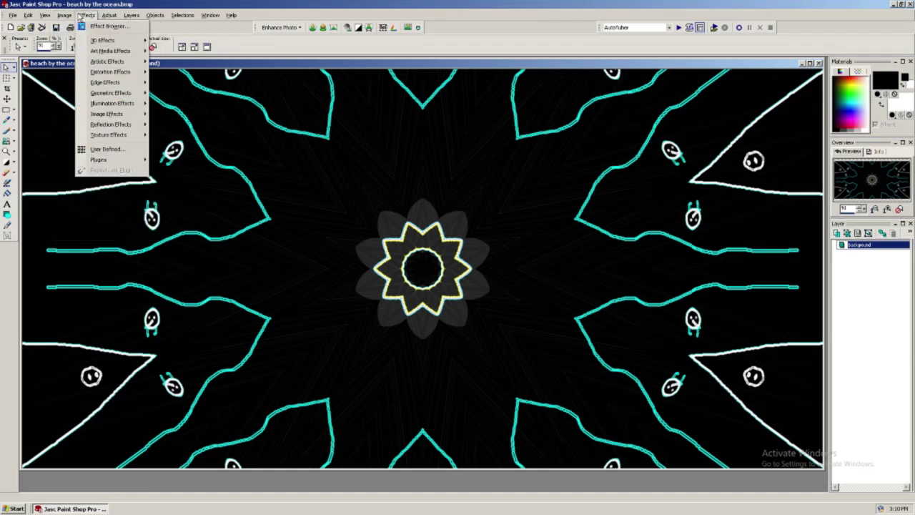
{"action": "mouse_move", "coordinate": [114, 137]}
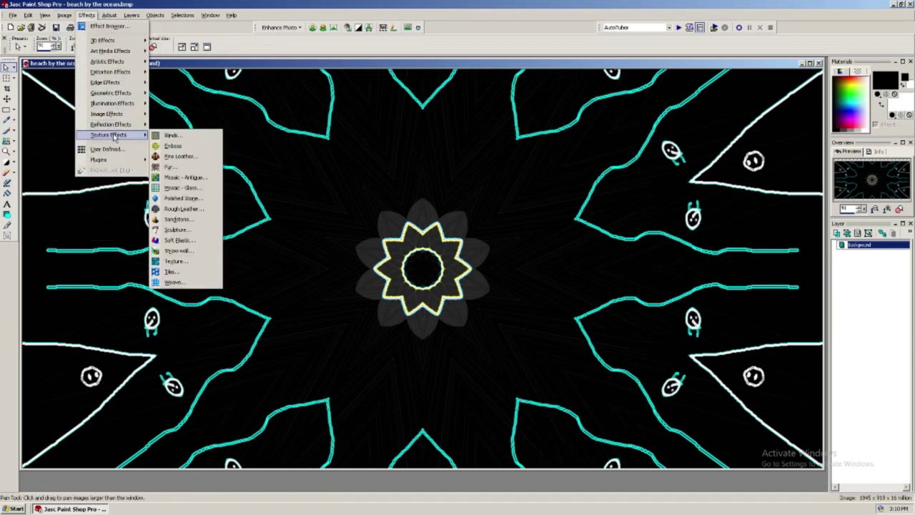
{"action": "left_click", "coordinate": [174, 136]}
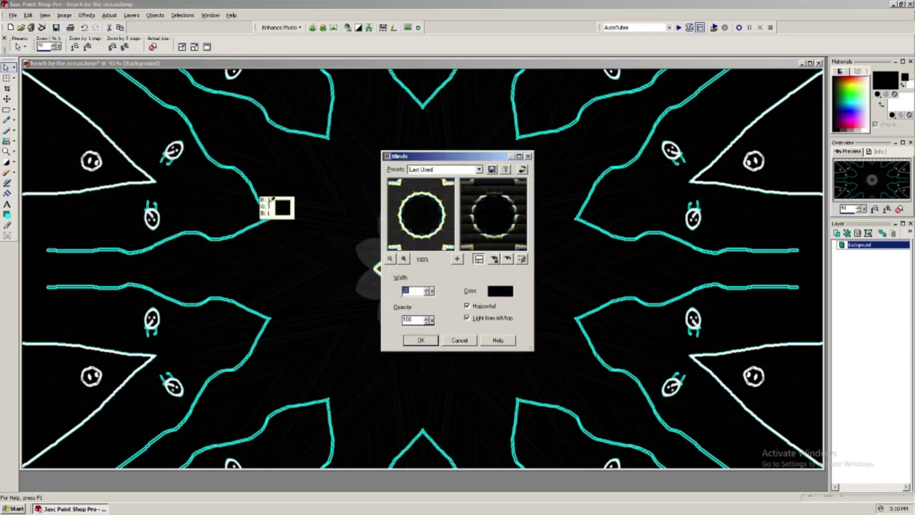
{"action": "left_click", "coordinate": [420, 340]}
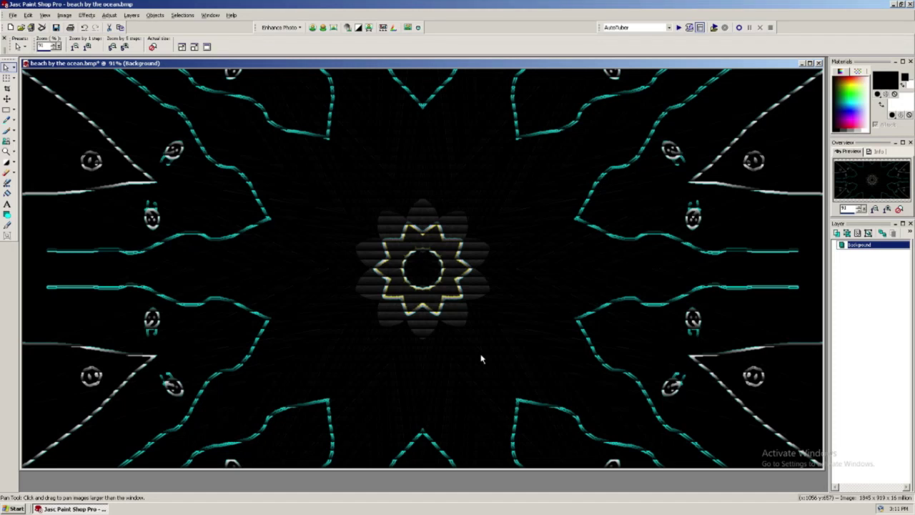
Apply the Lens Distortion effect with the Pincushion type and a black edge color.
{"action": "left_click", "coordinate": [86, 15]}
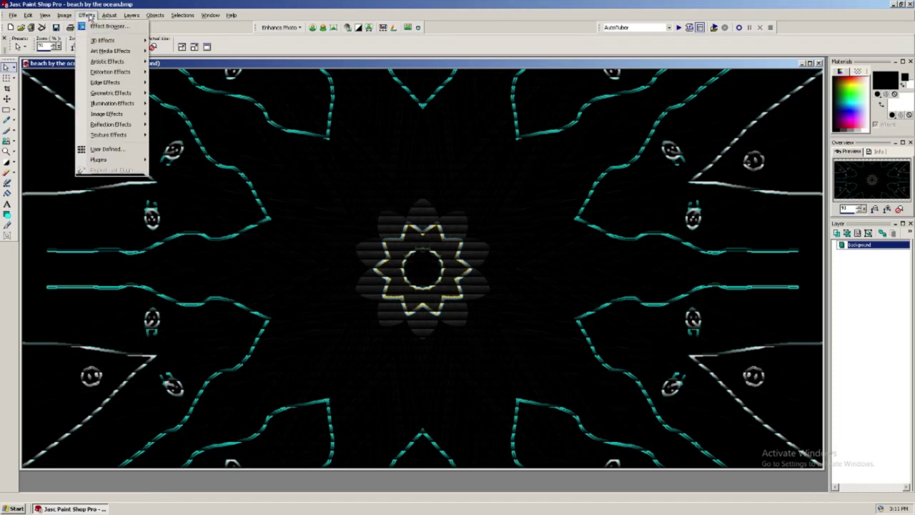
{"action": "mouse_move", "coordinate": [135, 74]}
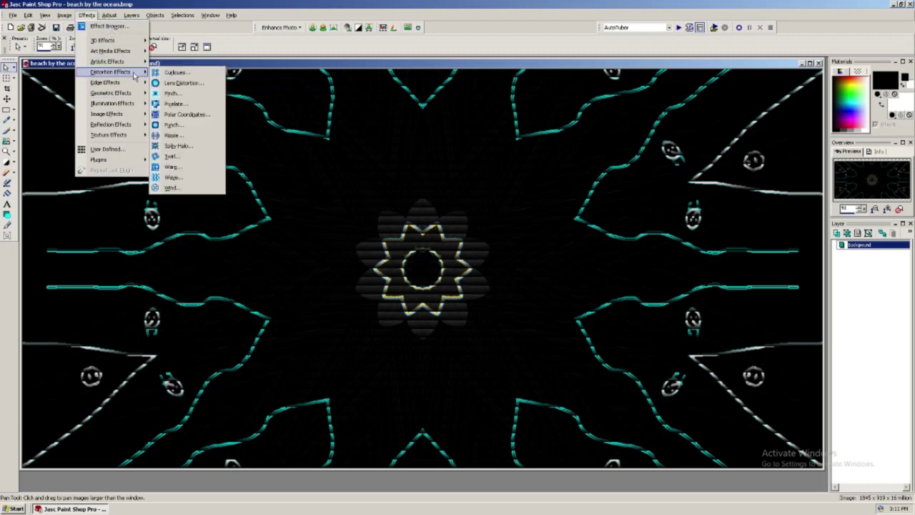
{"action": "left_click", "coordinate": [190, 84]}
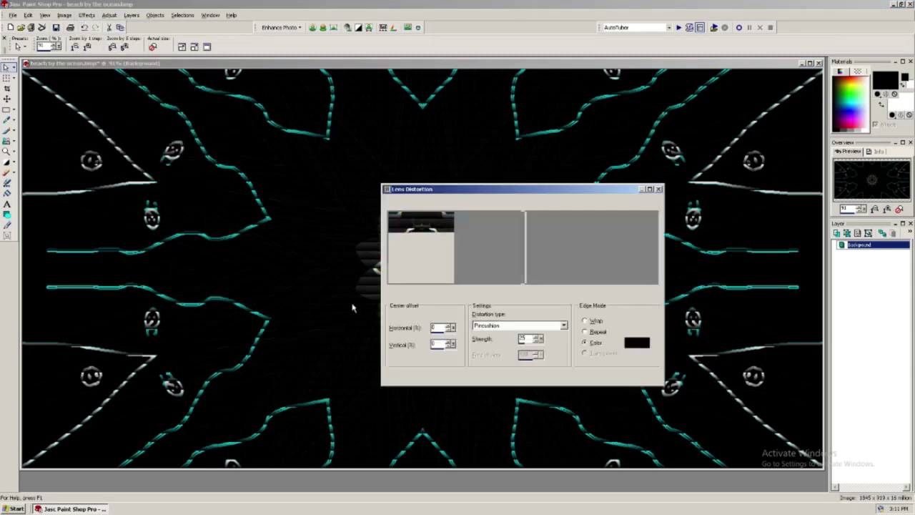
{"action": "left_click", "coordinate": [426, 343]}
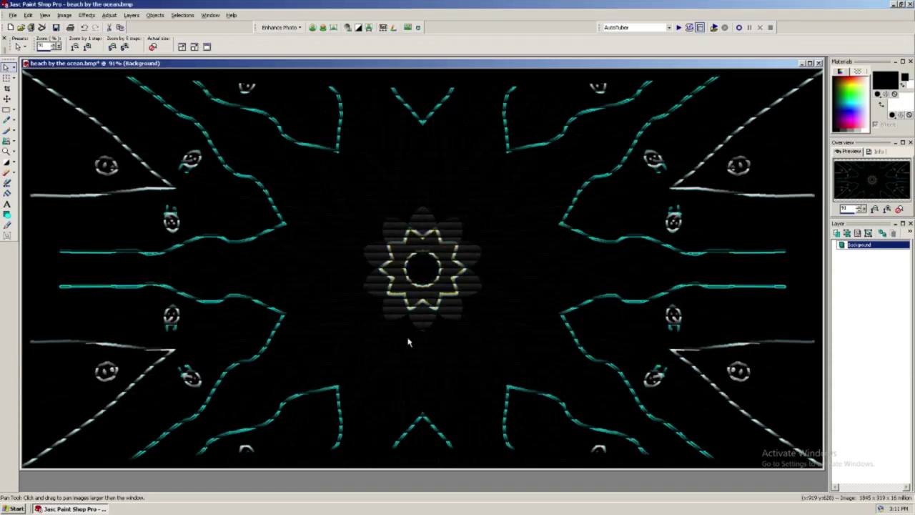
Turn the image into a Charcoal drawing using the art media effect at 100 opacity.
{"action": "left_click", "coordinate": [86, 14]}
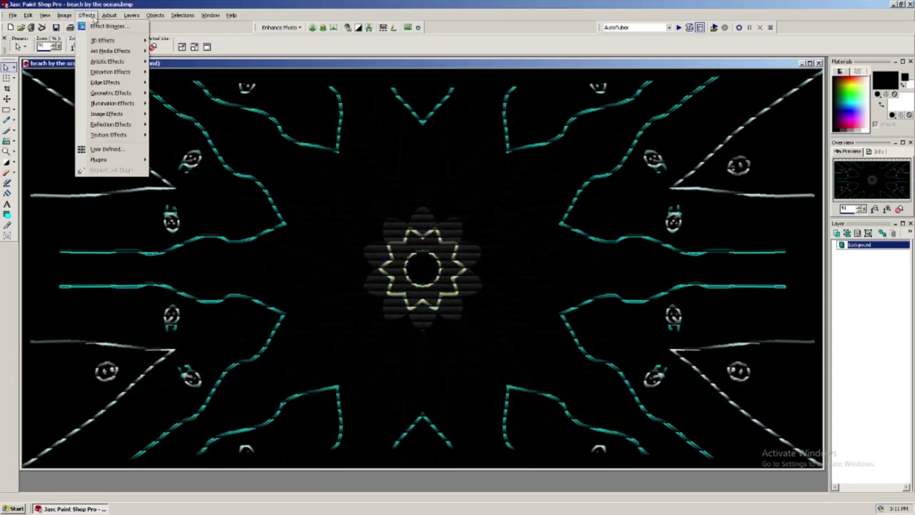
{"action": "mouse_move", "coordinate": [125, 53]}
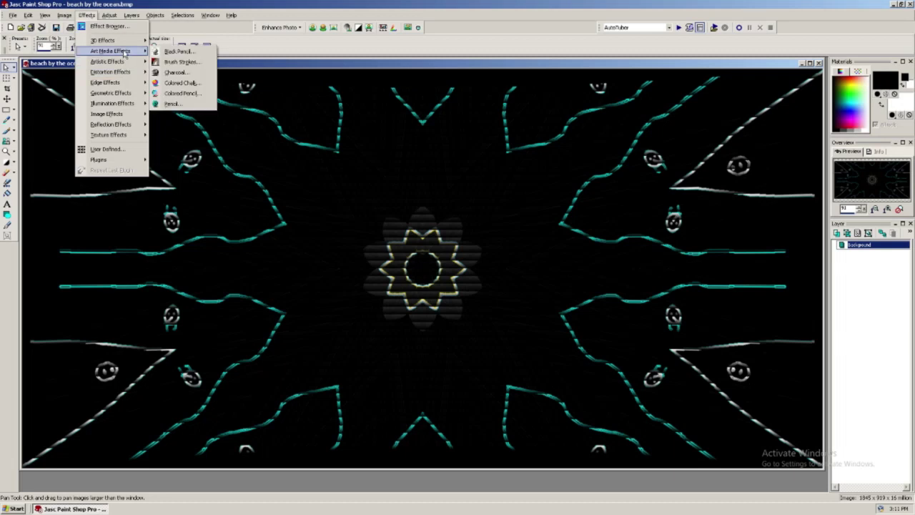
{"action": "left_click", "coordinate": [175, 72]}
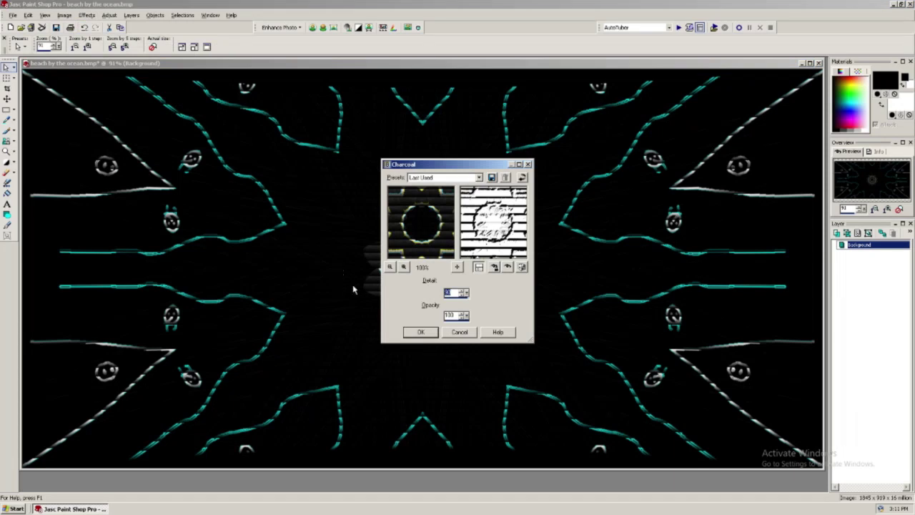
{"action": "left_click", "coordinate": [428, 333]}
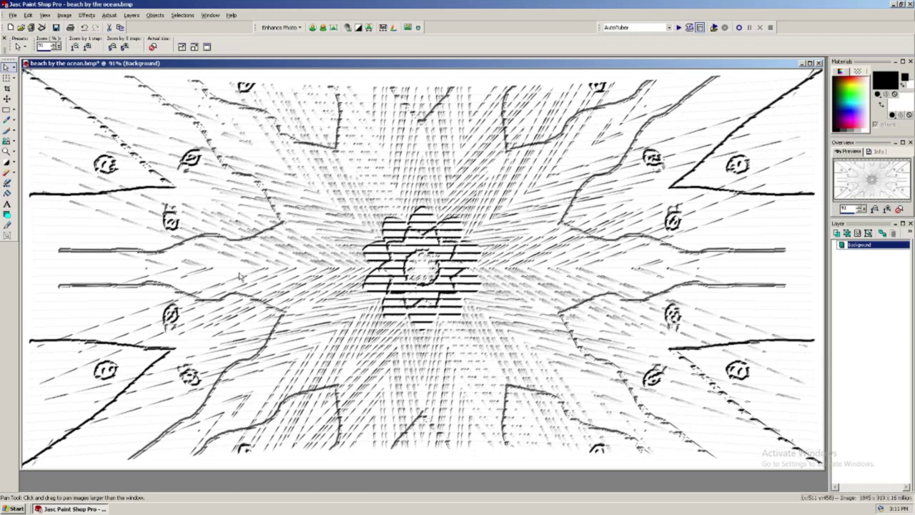
Save the edited image over "beach by the ocean.bmp" and close Paint Shop Pro.
{"action": "left_click", "coordinate": [12, 14]}
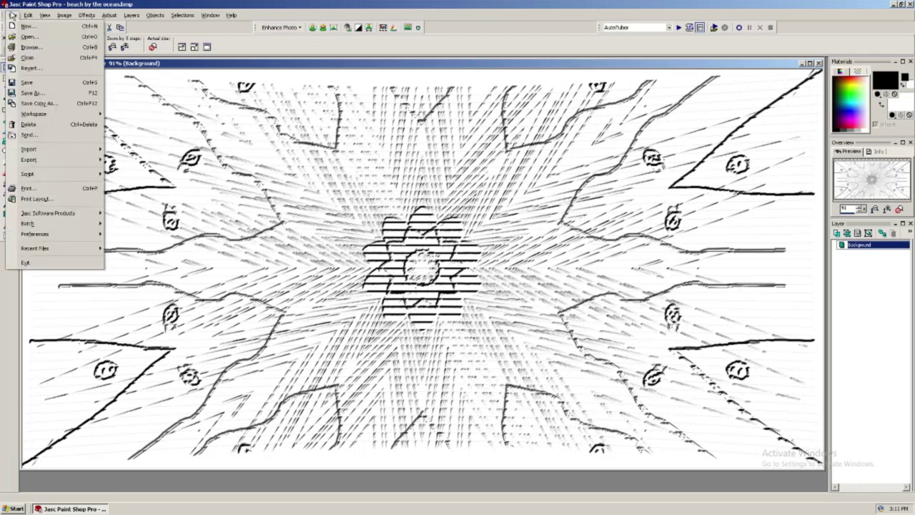
{"action": "left_click", "coordinate": [27, 82]}
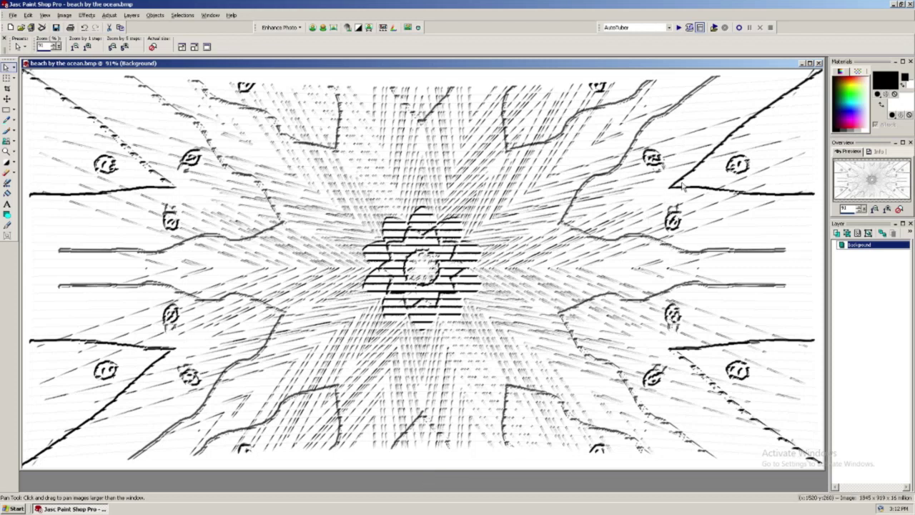
{"action": "left_click", "coordinate": [910, 4]}
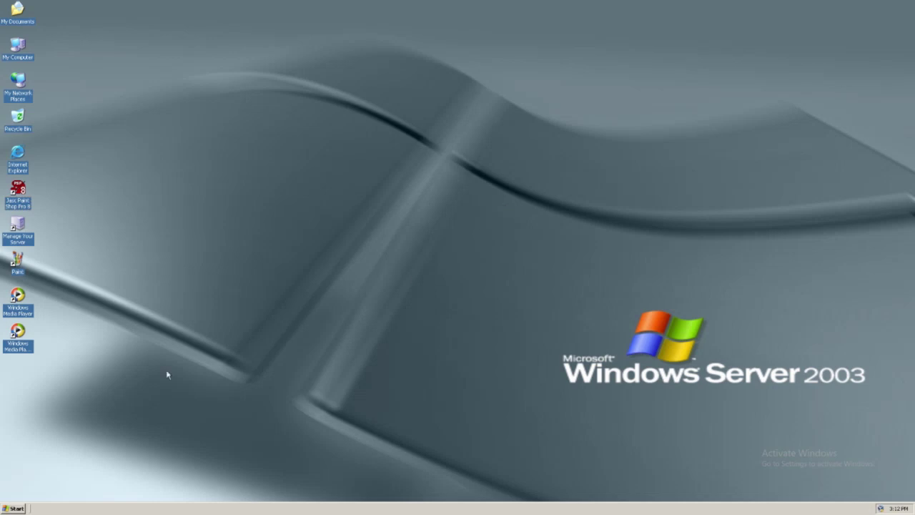
Shut down Windows Server 2003 and confirm the shutdown.
{"action": "left_click", "coordinate": [15, 508]}
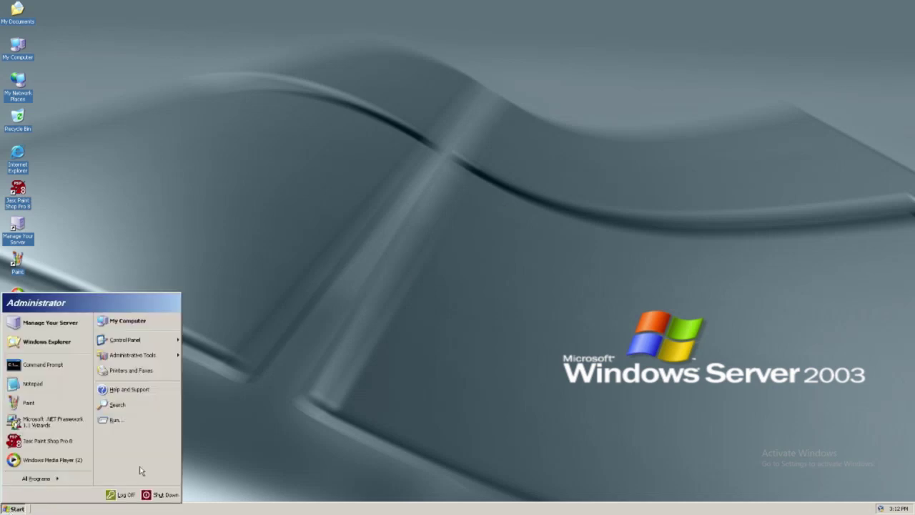
{"action": "left_click", "coordinate": [163, 497]}
{"action": "left_click", "coordinate": [454, 236]}
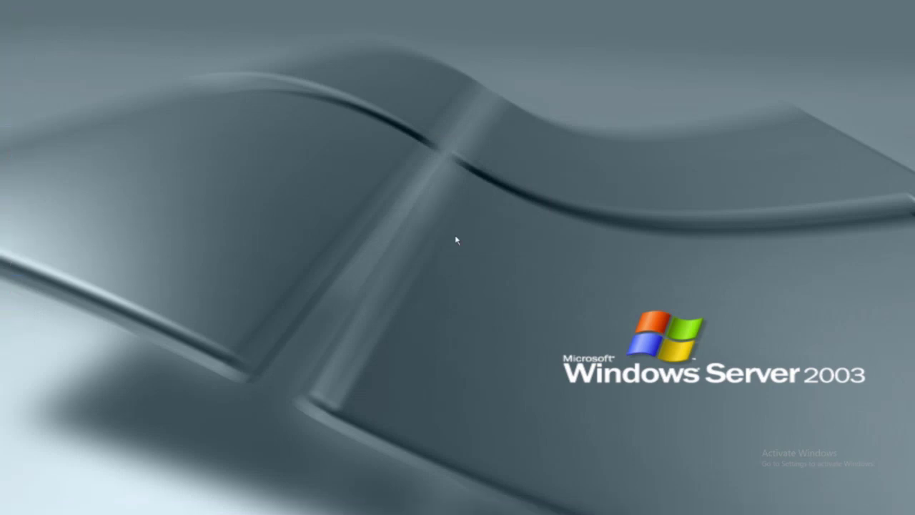